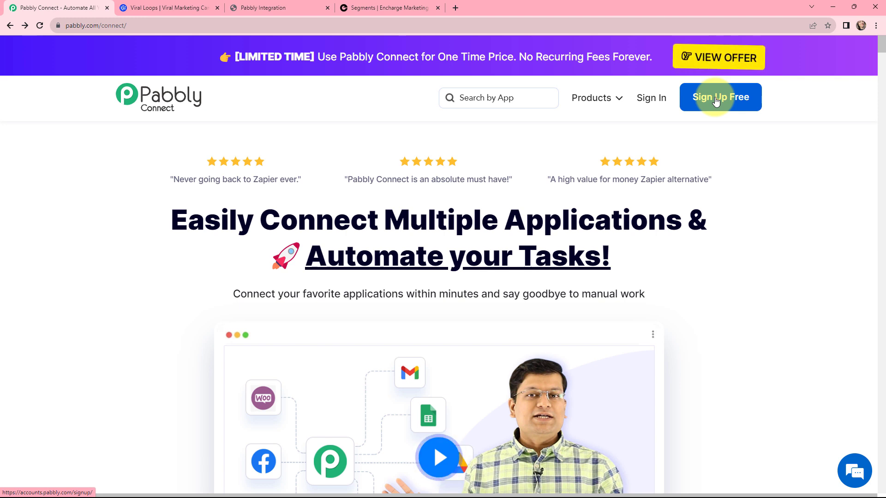
Sign in to Pabbly Connect and create a workflow named "Create Encharge Person From Viral Loops Participant" in the Encharge folder
{"action": "left_click", "coordinate": [651, 97]}
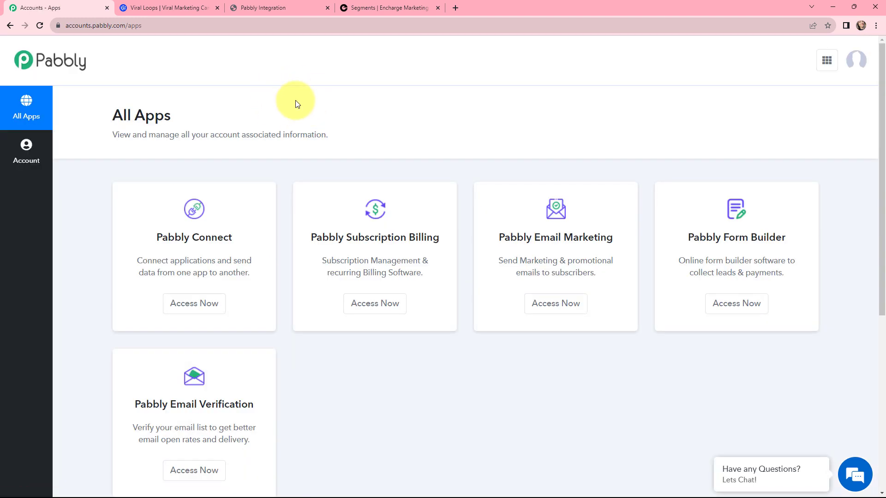
{"action": "left_click", "coordinate": [189, 304]}
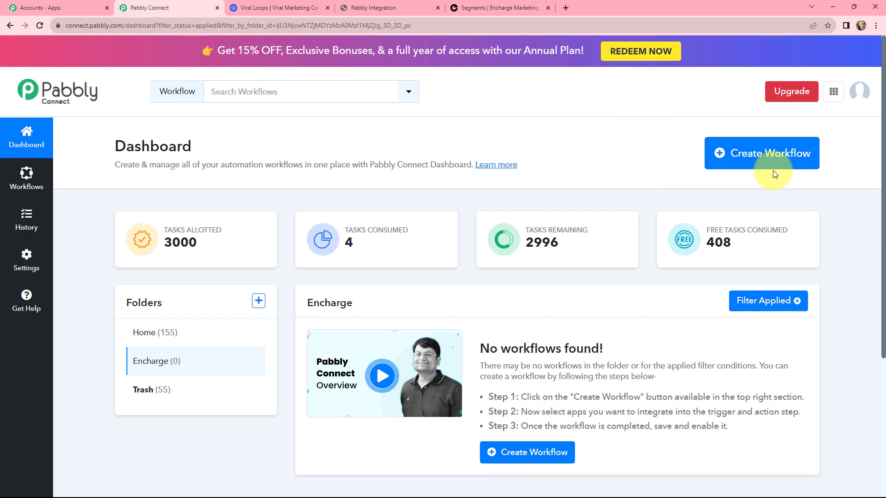
{"action": "left_click", "coordinate": [744, 157]}
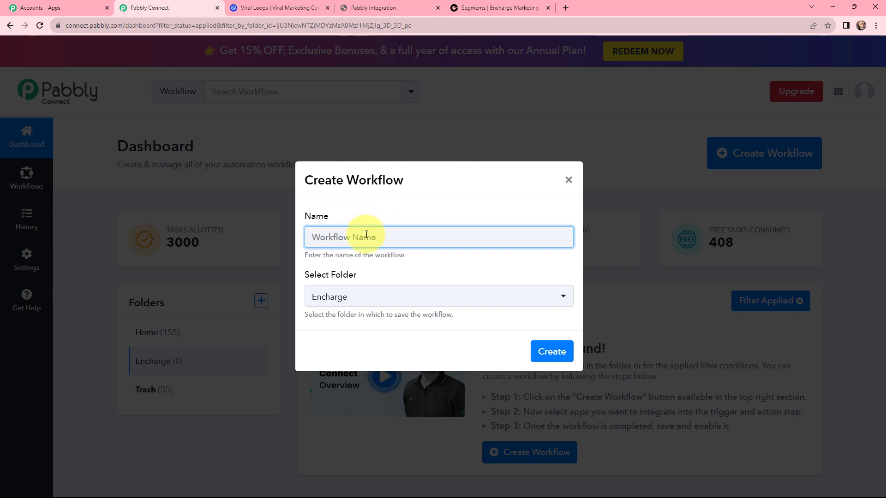
{"action": "type", "text": "Create Encharge Person From Viral Loops Participant"}
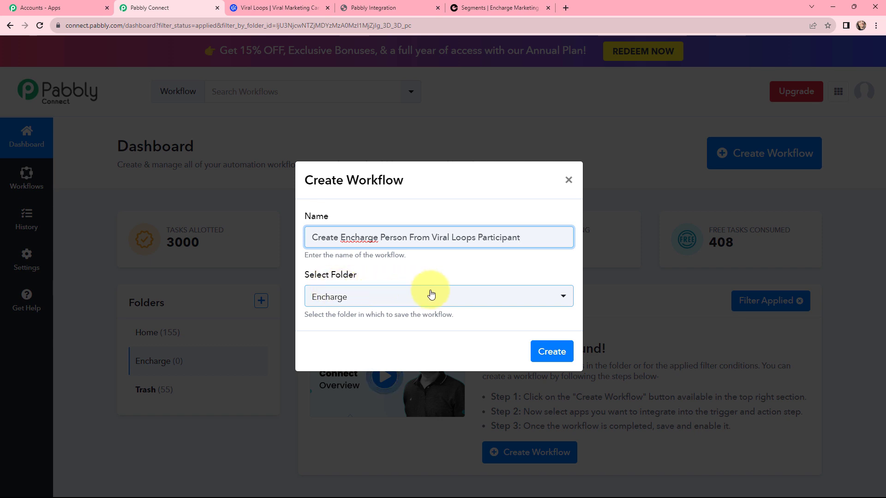
{"action": "left_click", "coordinate": [546, 349]}
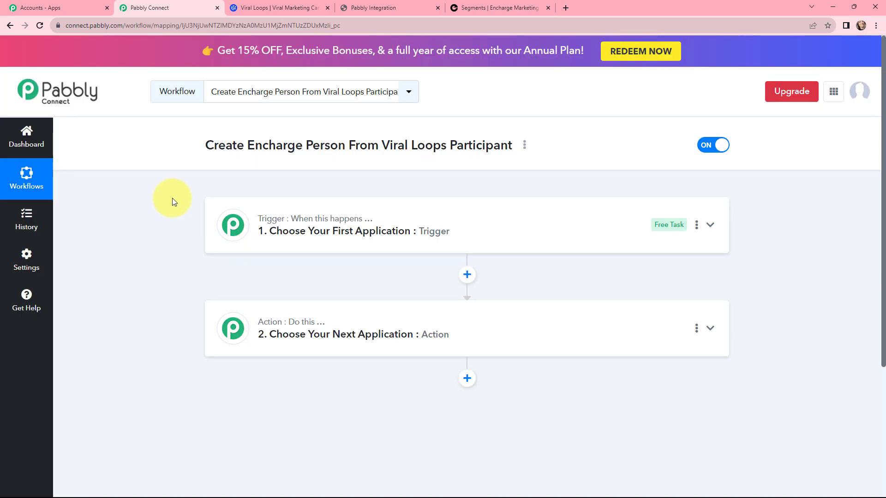
Set the workflow's trigger application to Viral Loops with the New Participant trigger event
{"action": "mouse_move", "coordinate": [279, 328]}
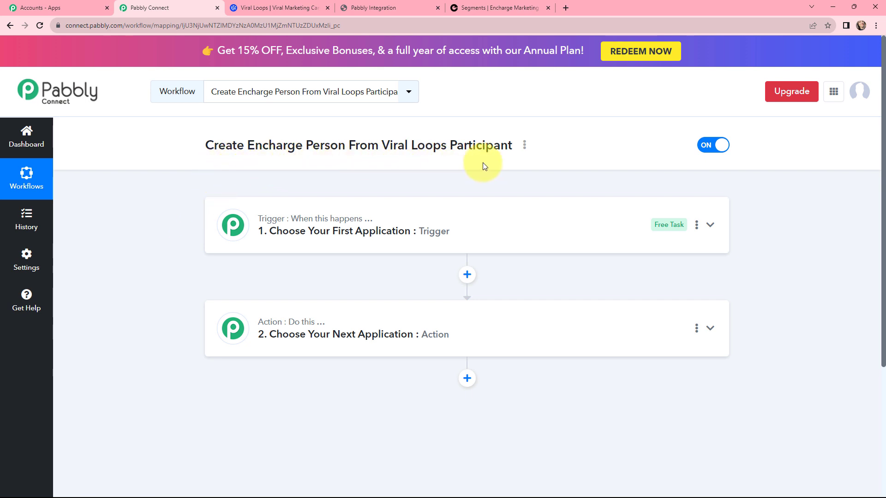
{"action": "left_click", "coordinate": [389, 219]}
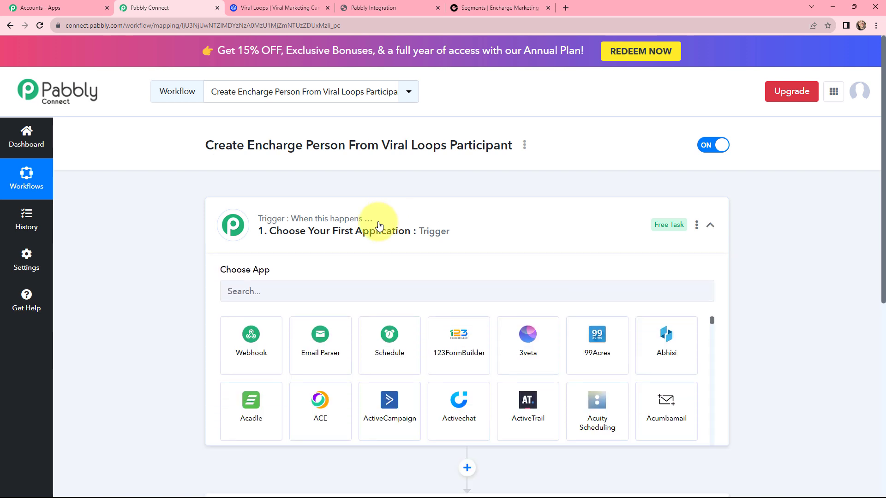
{"action": "left_click", "coordinate": [330, 288]}
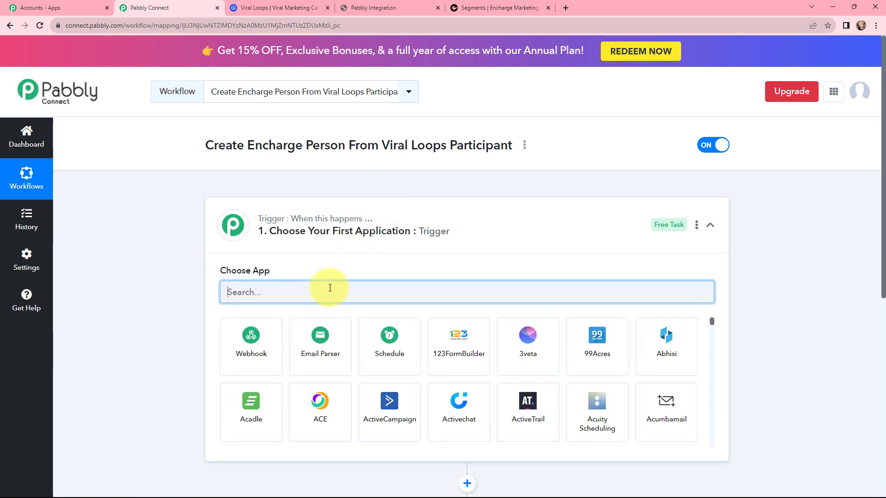
{"action": "type", "text": "vira"}
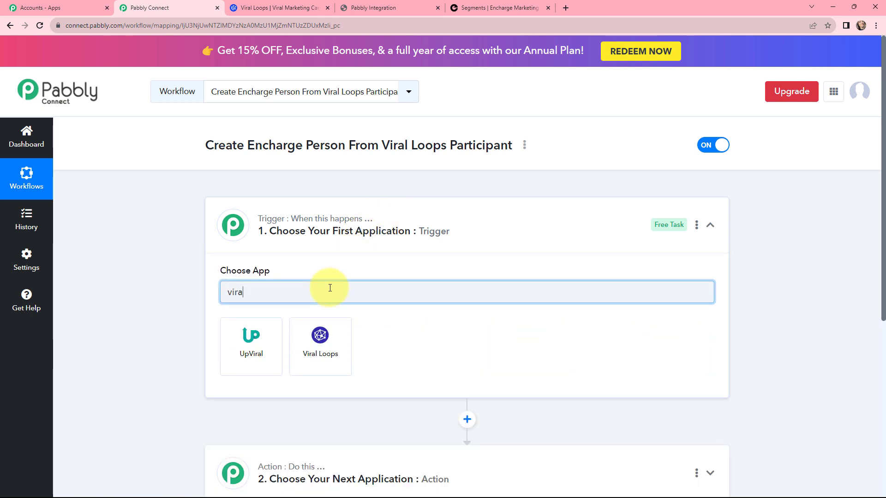
{"action": "left_click", "coordinate": [323, 332]}
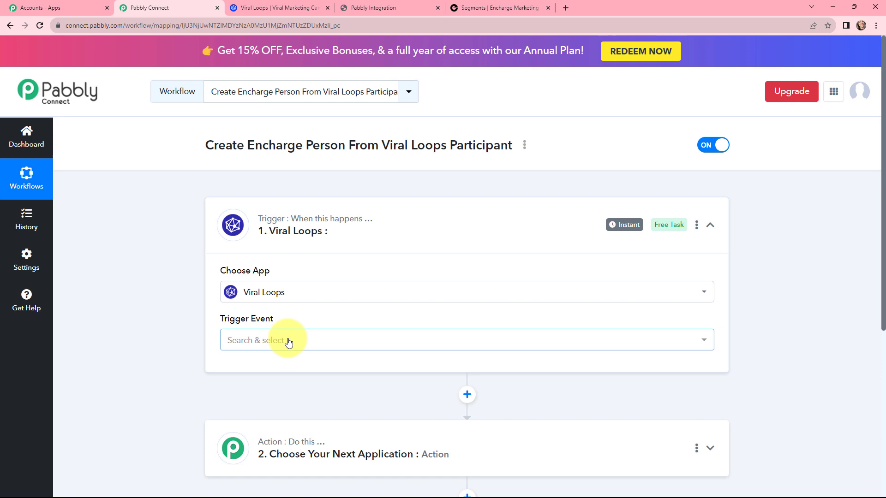
{"action": "left_click", "coordinate": [288, 341]}
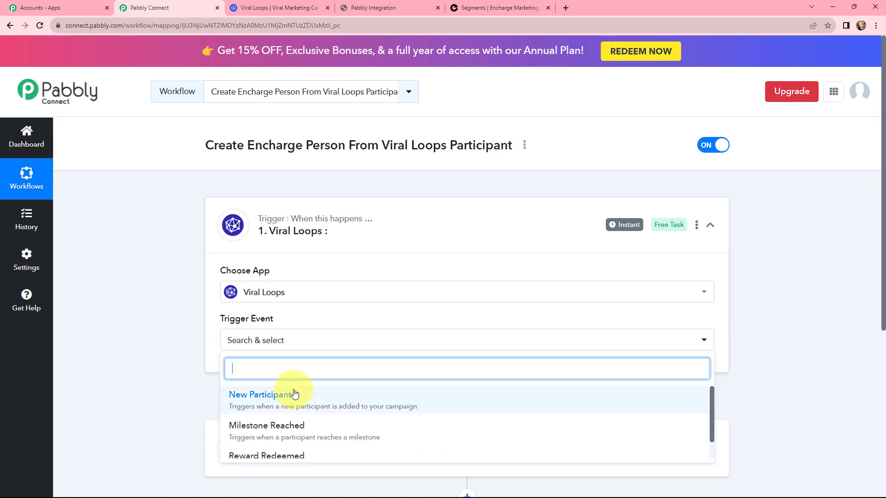
{"action": "left_click", "coordinate": [270, 399]}
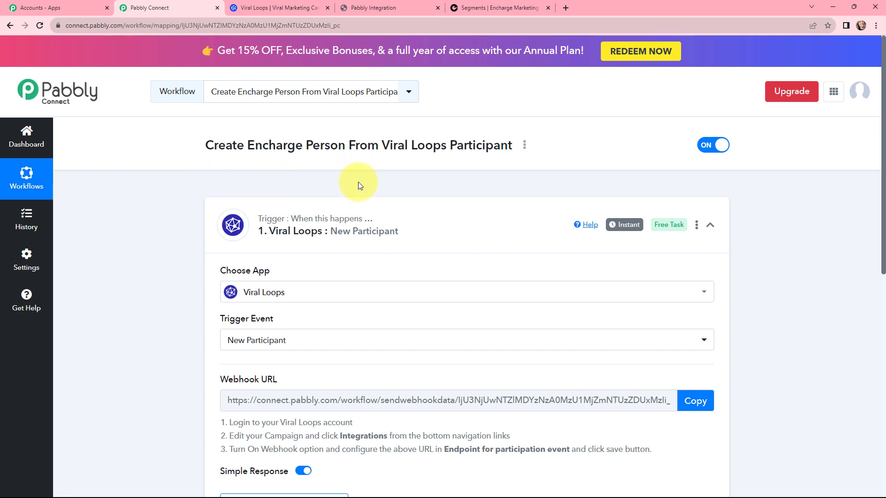
{"action": "left_click", "coordinate": [395, 211]}
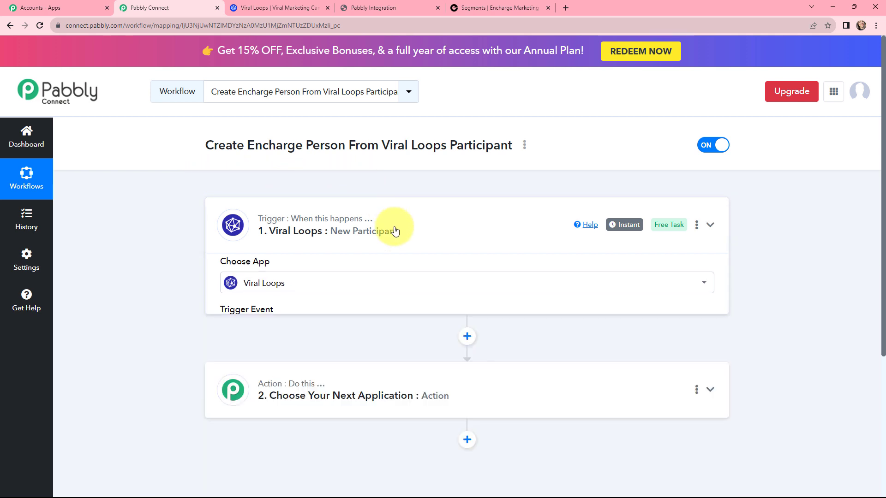
Set the workflow's action application to Encharge with the Add or Update Person action event
{"action": "left_click", "coordinate": [381, 331]}
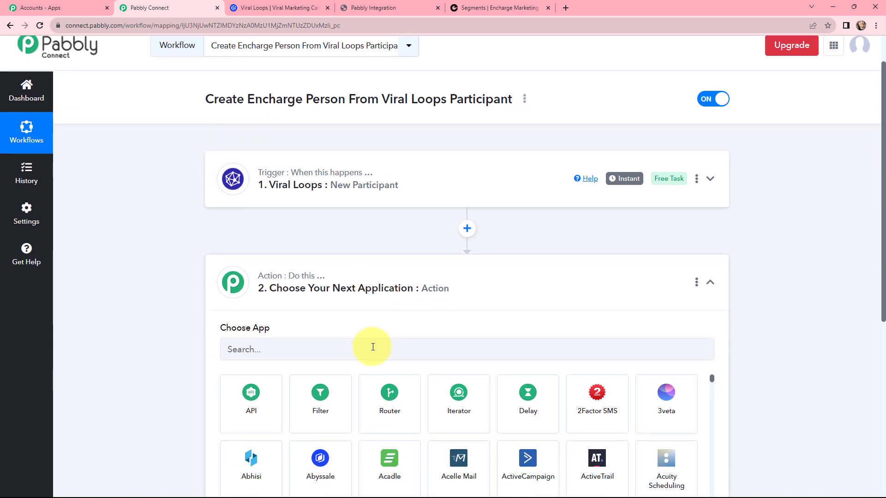
{"action": "left_click", "coordinate": [372, 346]}
{"action": "type", "text": "enc"}
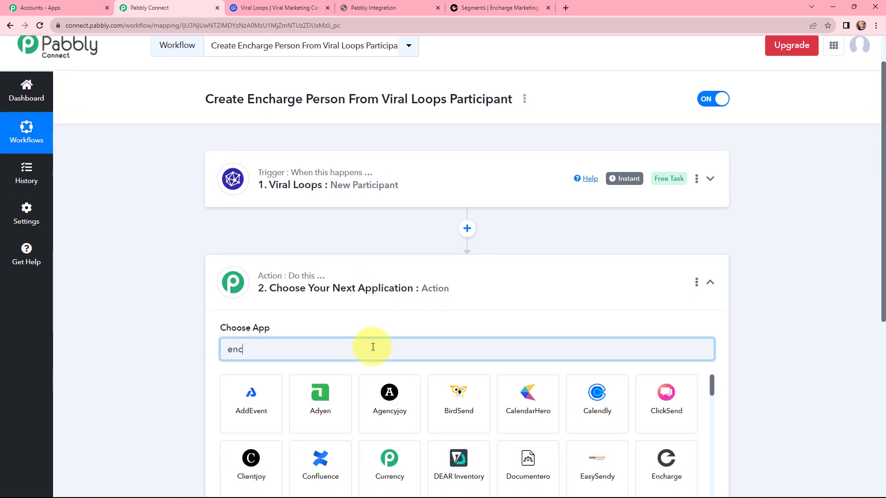
{"action": "type", "text": "har"}
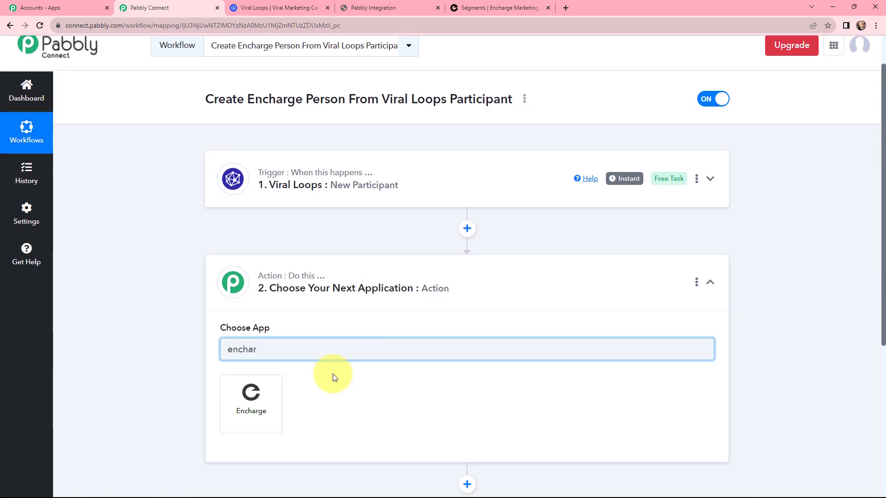
{"action": "left_click", "coordinate": [264, 395]}
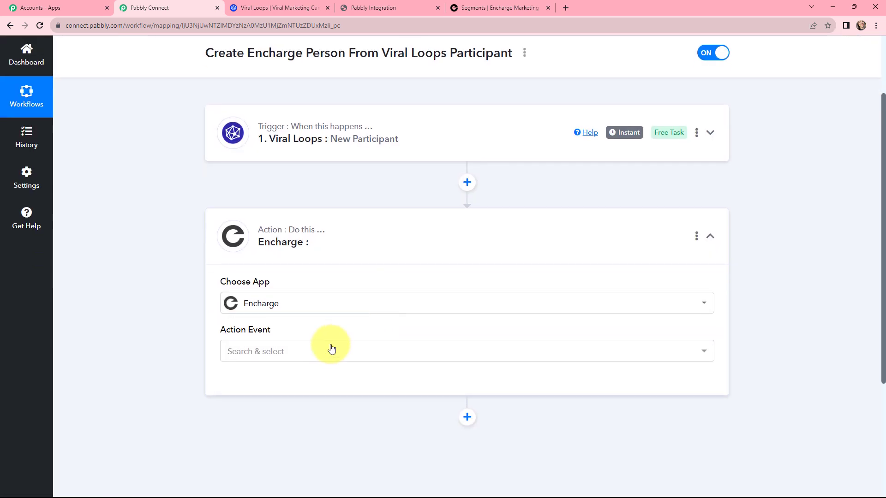
{"action": "left_click", "coordinate": [328, 350]}
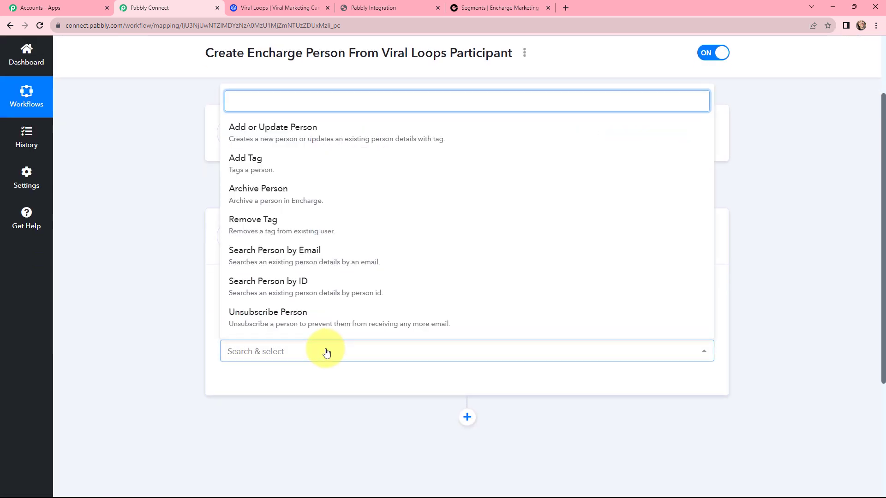
{"action": "left_click", "coordinate": [309, 137]}
{"action": "left_click", "coordinate": [234, 235]}
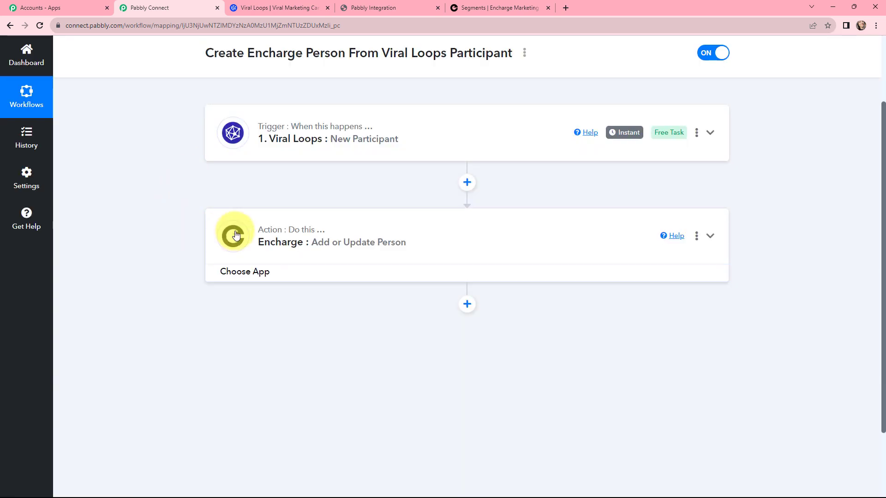
Expand the Viral Loops trigger and review its webhook URL and the setup instructions beneath it
{"action": "scroll", "coordinate": [208, 218], "scroll_direction": "up", "scroll_amount": 2}
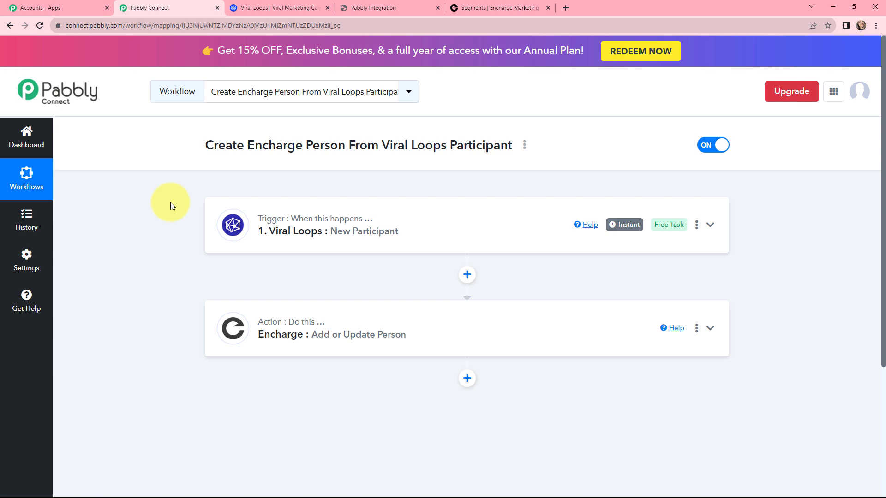
{"action": "left_click", "coordinate": [379, 220]}
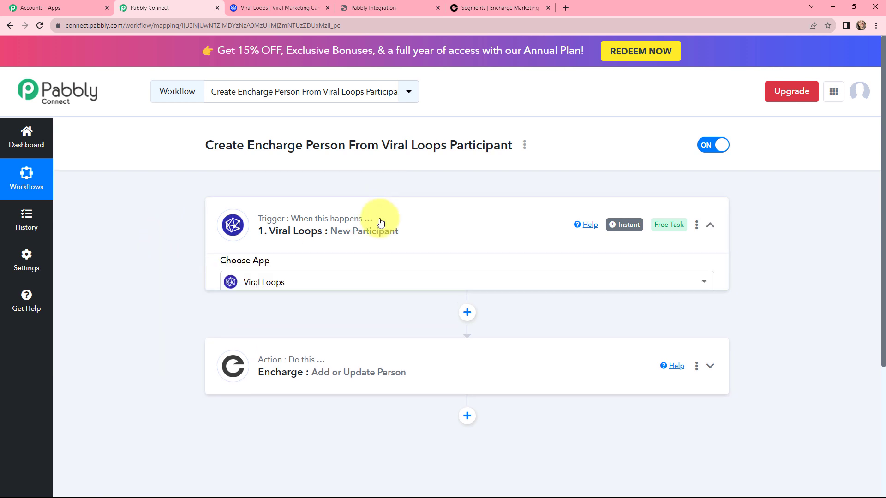
{"action": "scroll", "coordinate": [330, 278], "scroll_direction": "down", "scroll_amount": 1}
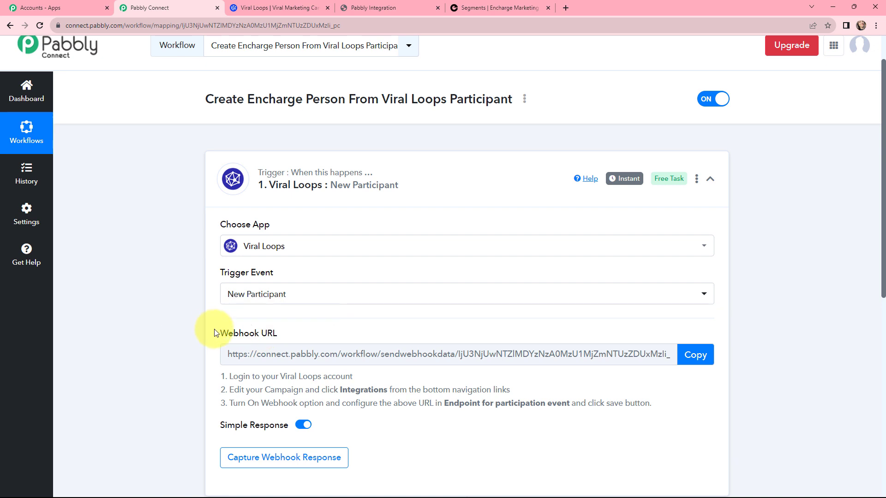
{"action": "left_click_drag", "start_coordinate": [215, 333], "coordinate": [278, 335]}
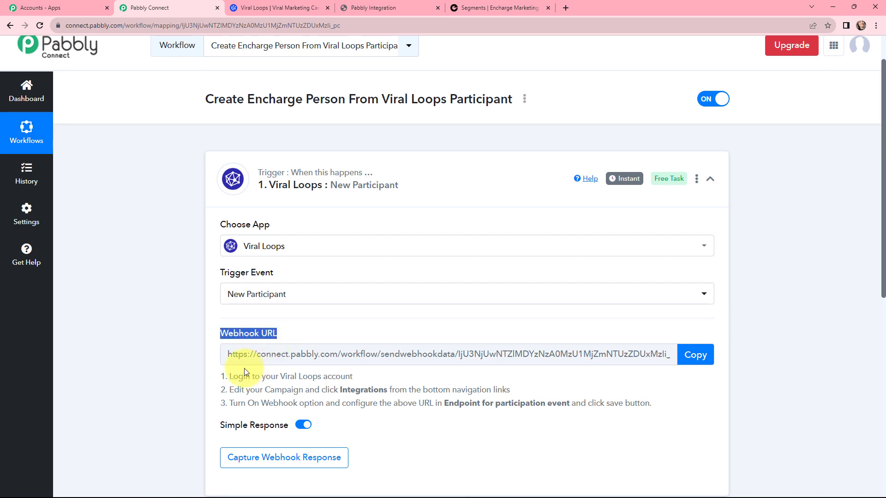
{"action": "left_click_drag", "start_coordinate": [222, 376], "coordinate": [652, 402]}
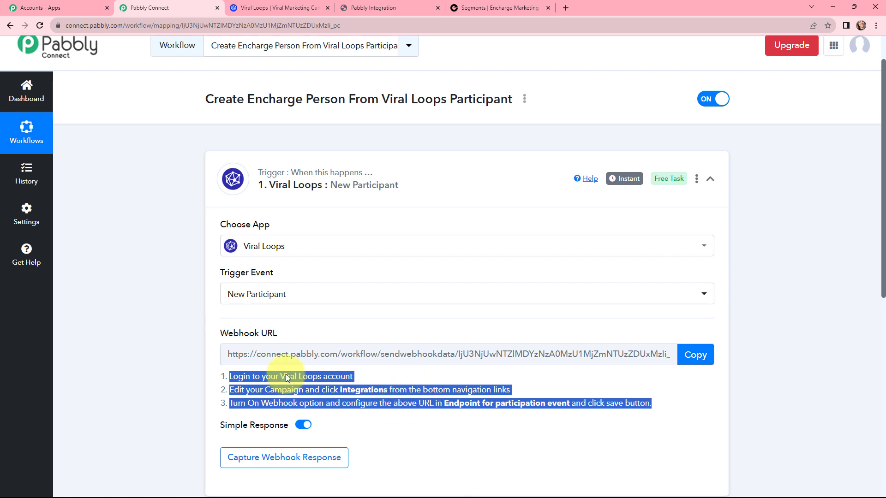
{"action": "mouse_move", "coordinate": [257, 339]}
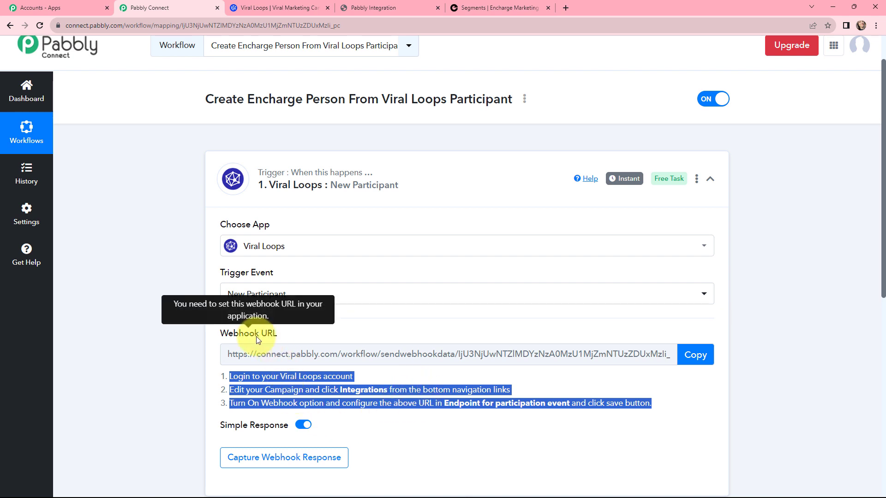
{"action": "left_click", "coordinate": [181, 339]}
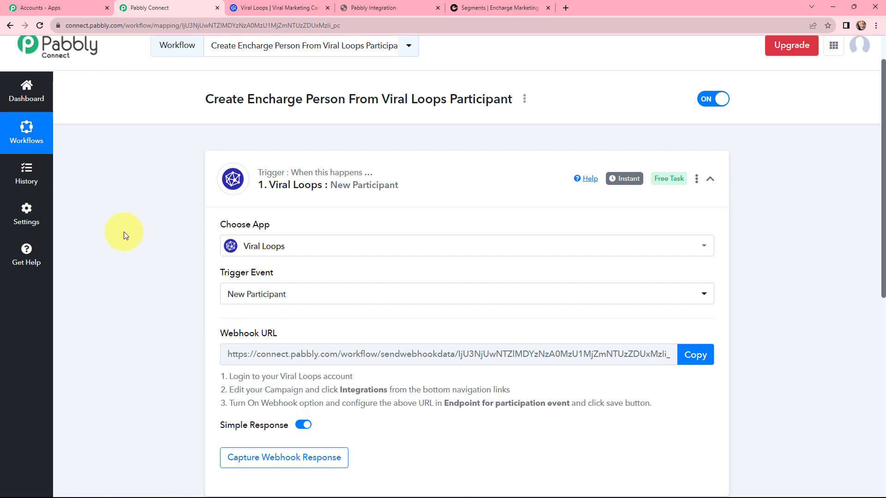
Switch to Viral Loops and open the Webhook integration settings of the Pabbly Integration campaign
{"action": "left_click", "coordinate": [266, 8]}
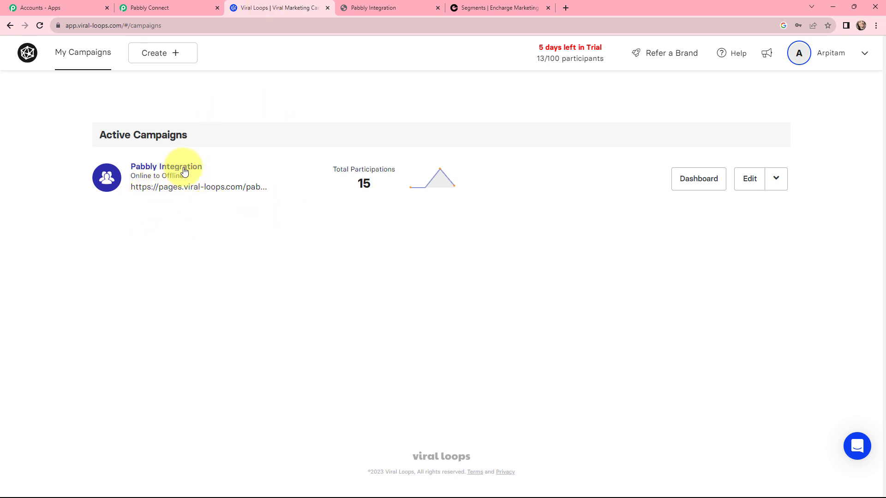
{"action": "left_click", "coordinate": [750, 178]}
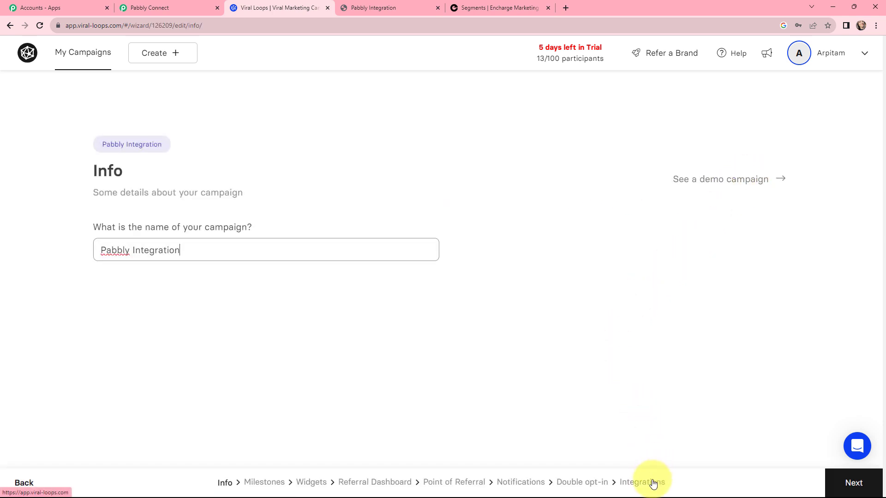
{"action": "left_click", "coordinate": [652, 482]}
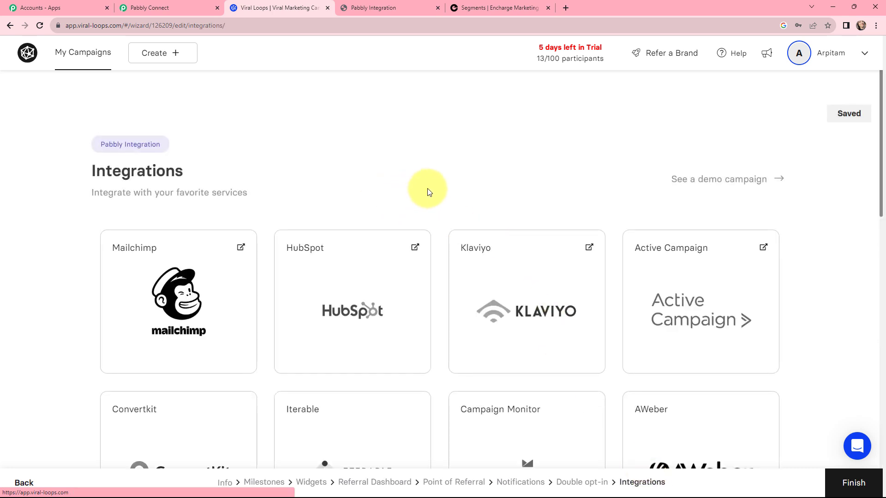
{"action": "scroll", "coordinate": [427, 190], "scroll_direction": "down", "scroll_amount": 5}
{"action": "scroll", "coordinate": [427, 189], "scroll_direction": "down", "scroll_amount": 8}
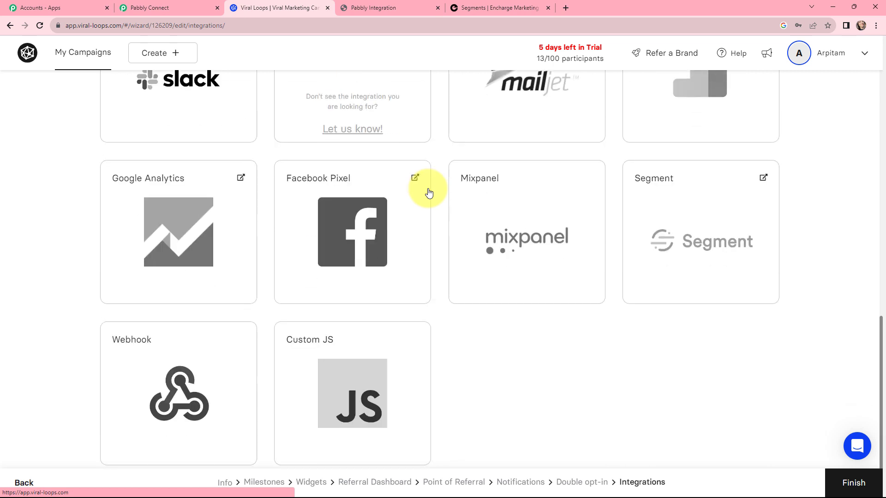
{"action": "left_click", "coordinate": [180, 385]}
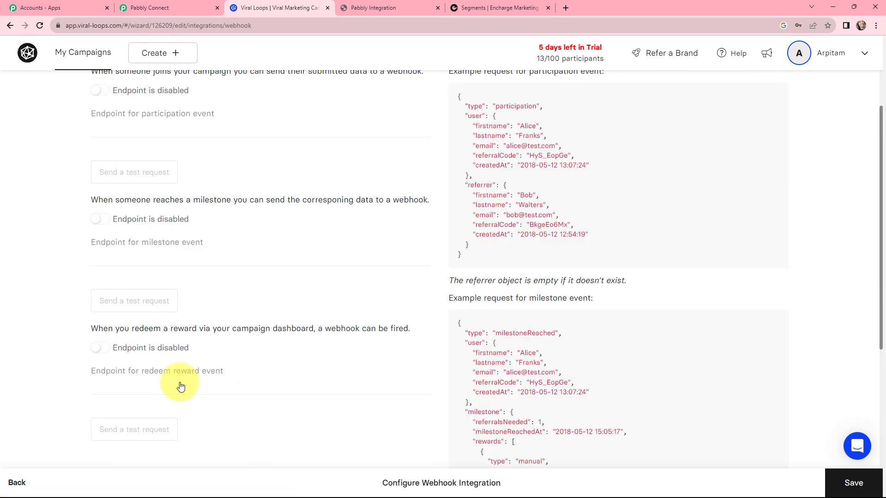
{"action": "scroll", "coordinate": [284, 259], "scroll_direction": "up", "scroll_amount": 3}
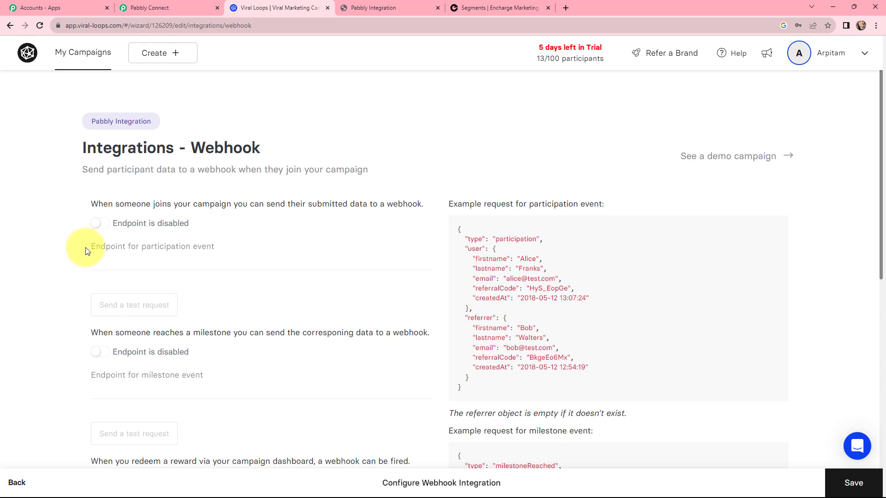
Copy the workflow's webhook URL from Pabbly Connect into the Viral Loops participation event endpoint, enable that endpoint, and save the integration
{"action": "left_click", "coordinate": [120, 250]}
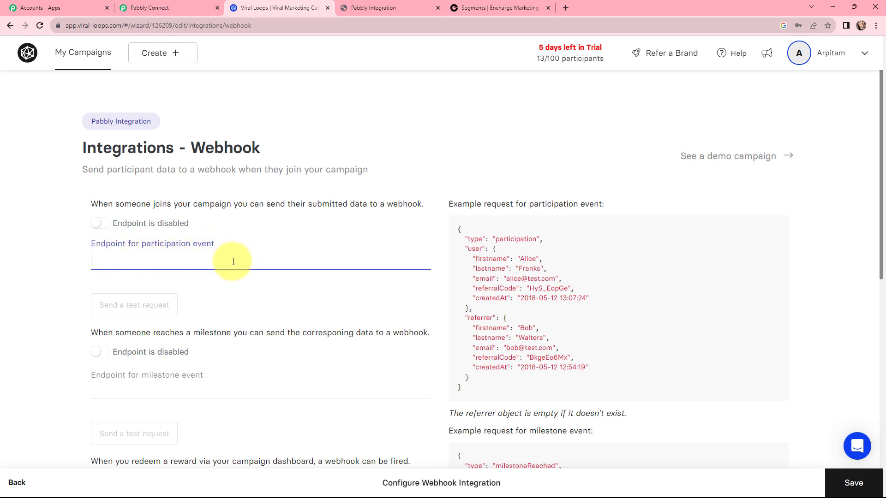
{"action": "left_click", "coordinate": [168, 7]}
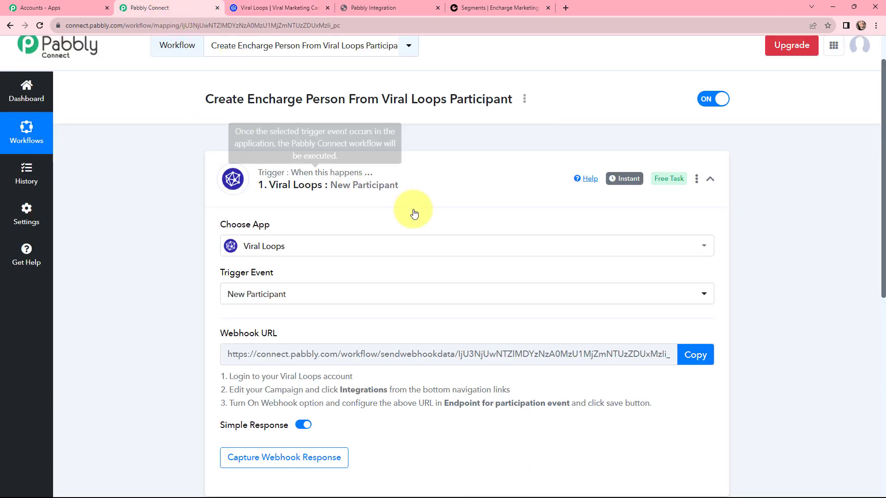
{"action": "left_click", "coordinate": [695, 355]}
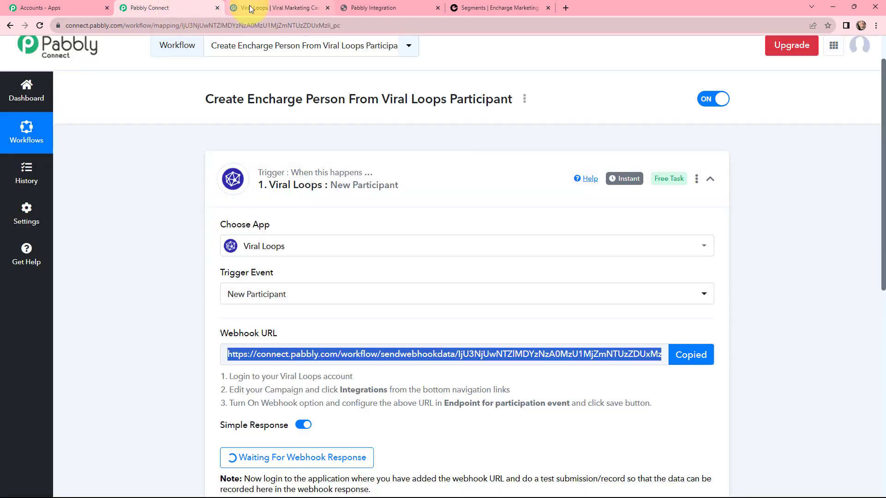
{"action": "left_click", "coordinate": [250, 9]}
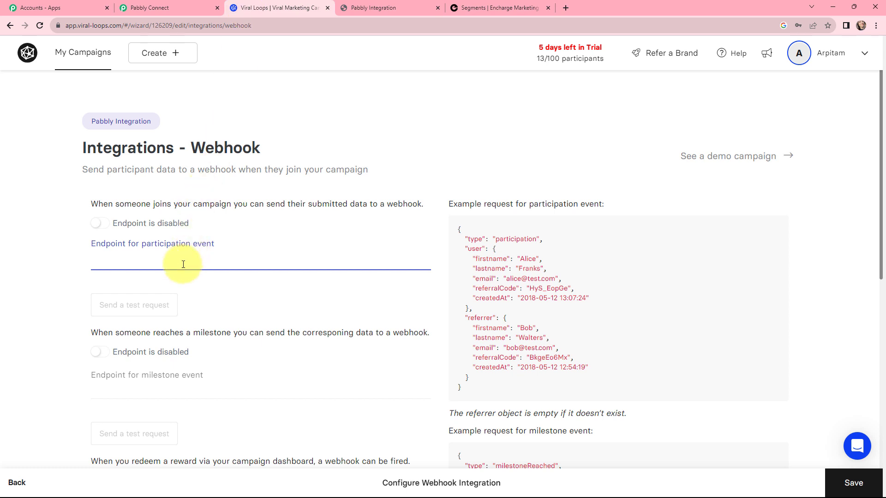
{"action": "key", "text": "ctrl+v"}
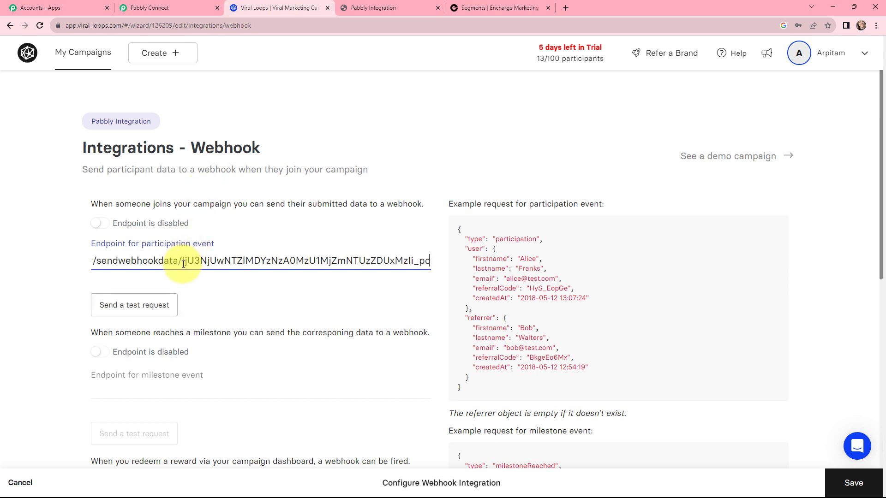
{"action": "left_click", "coordinate": [100, 225]}
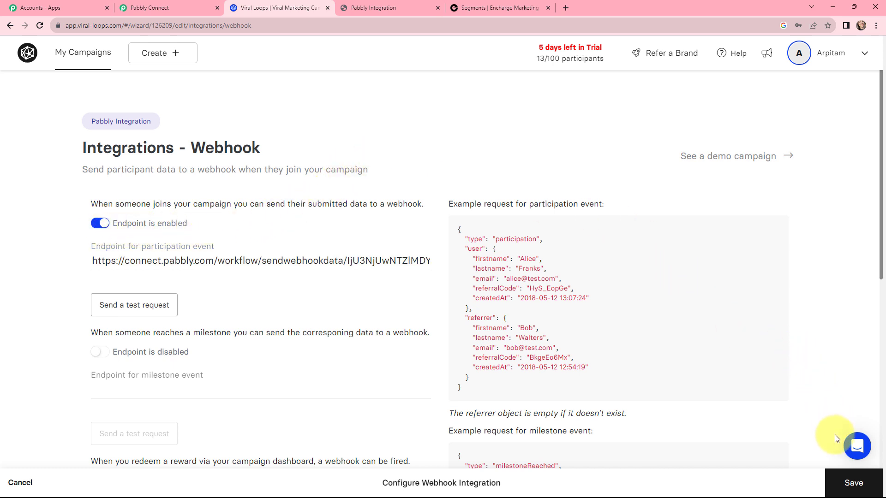
{"action": "left_click", "coordinate": [840, 479]}
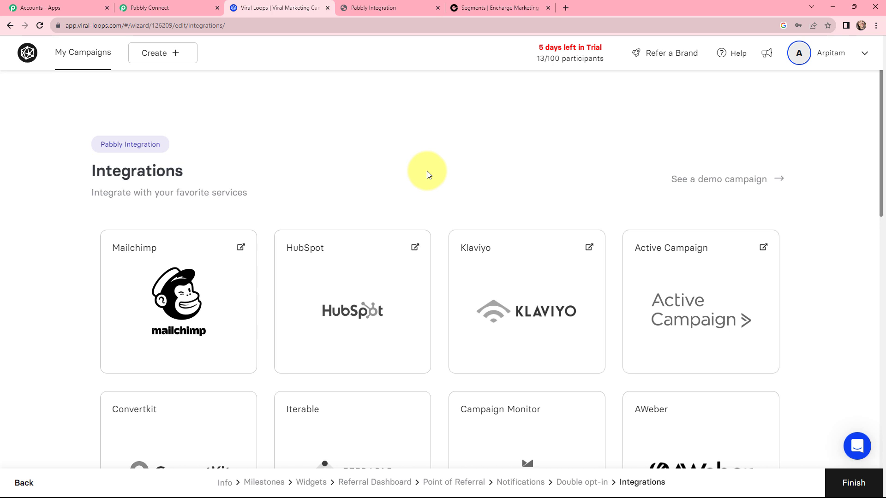
Submit the campaign's sign-up page with a test participant's first name, last name, mobile number and email
{"action": "key", "text": "ctrl+Tab"}
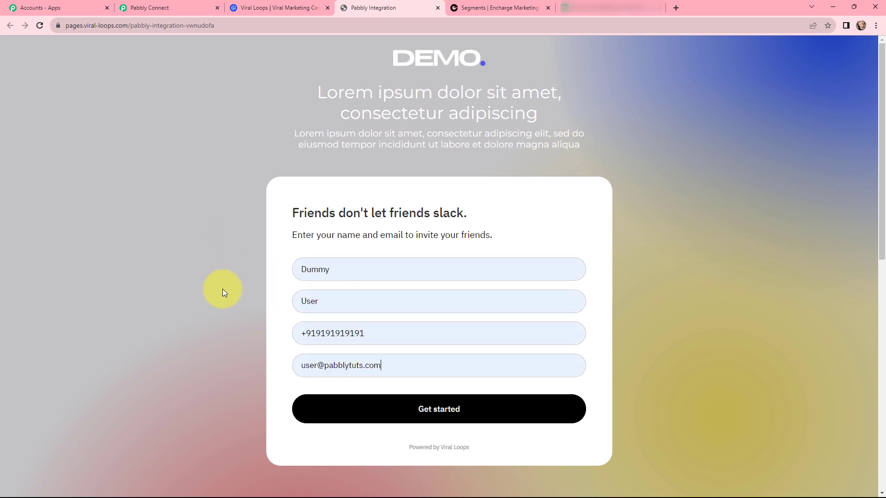
{"action": "left_click", "coordinate": [433, 408]}
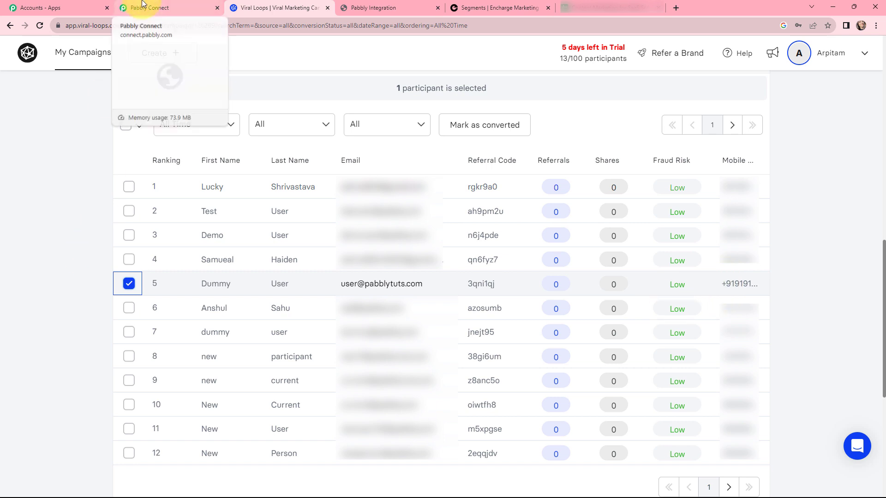
Switch to Pabbly Connect and examine the captured webhook response, from the participant's name and email through creation date, mobile number, type and API token
{"action": "left_click", "coordinate": [143, 4]}
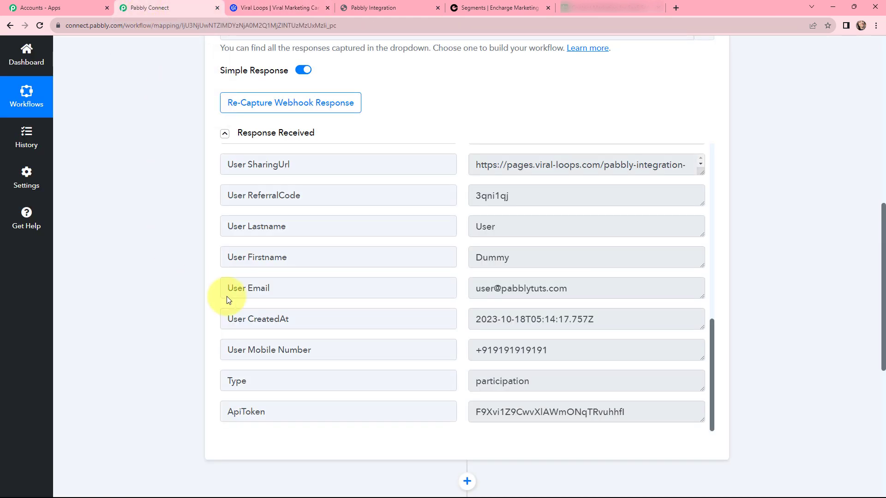
{"action": "left_click", "coordinate": [500, 227]}
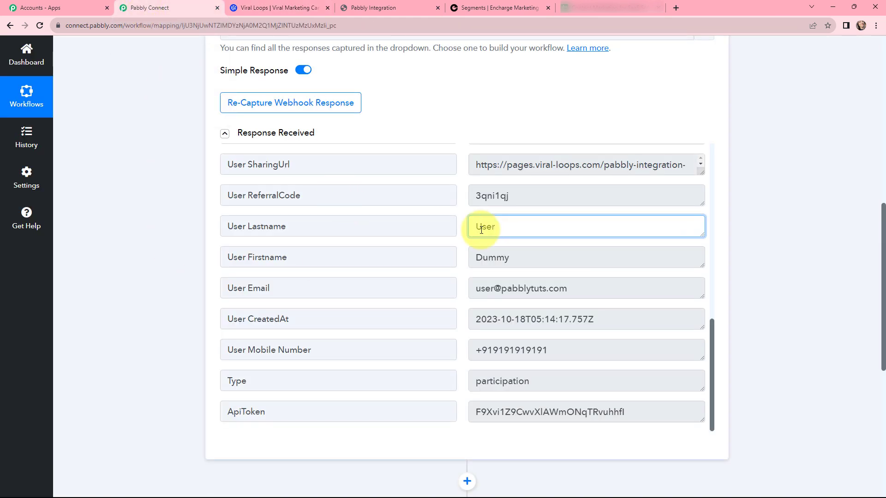
{"action": "left_click_drag", "start_coordinate": [511, 258], "coordinate": [477, 266]}
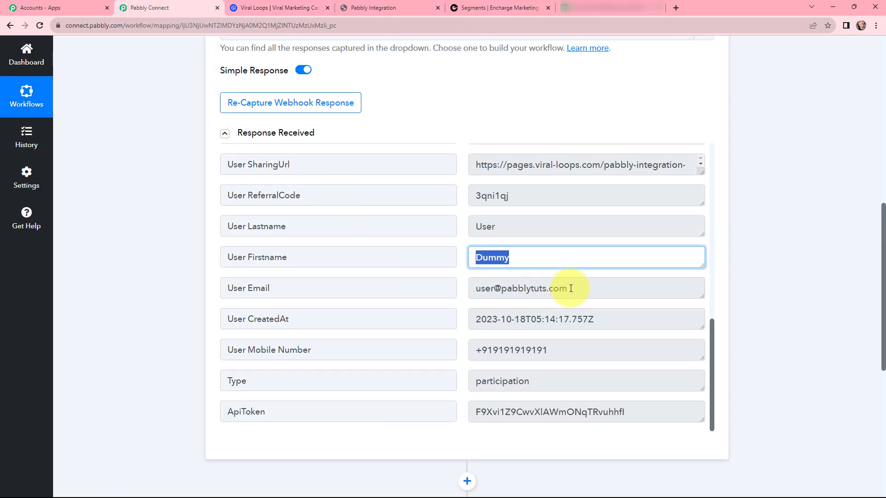
{"action": "left_click_drag", "start_coordinate": [568, 288], "coordinate": [439, 290]}
{"action": "left_click", "coordinate": [625, 320]}
{"action": "left_click_drag", "start_coordinate": [625, 320], "coordinate": [473, 323]}
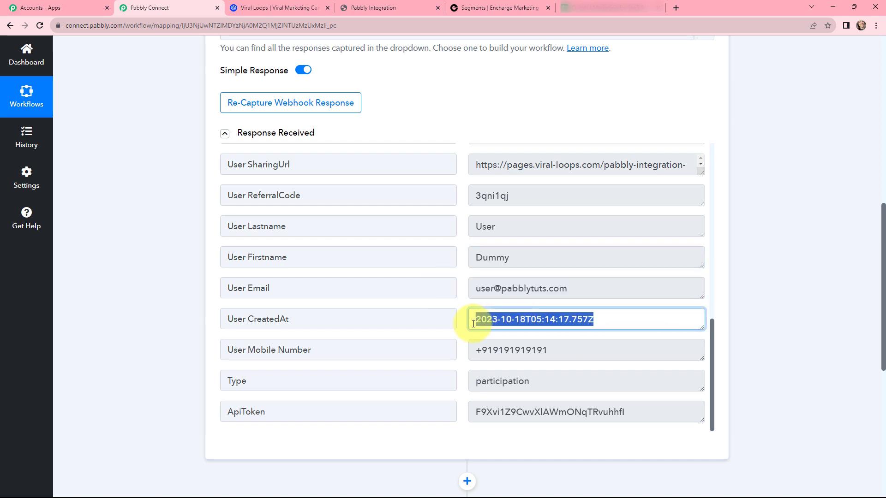
{"action": "left_click_drag", "start_coordinate": [560, 349], "coordinate": [463, 352]}
{"action": "left_click_drag", "start_coordinate": [544, 381], "coordinate": [473, 382]}
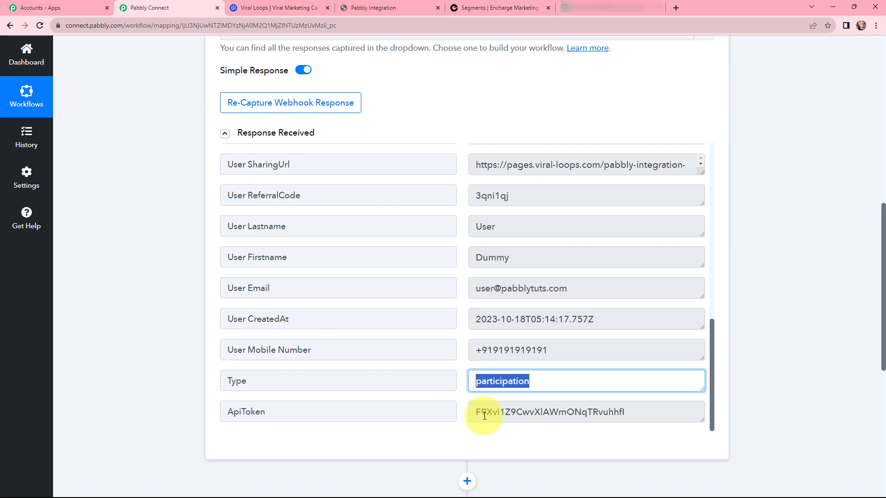
{"action": "left_click_drag", "start_coordinate": [598, 412], "coordinate": [472, 412]}
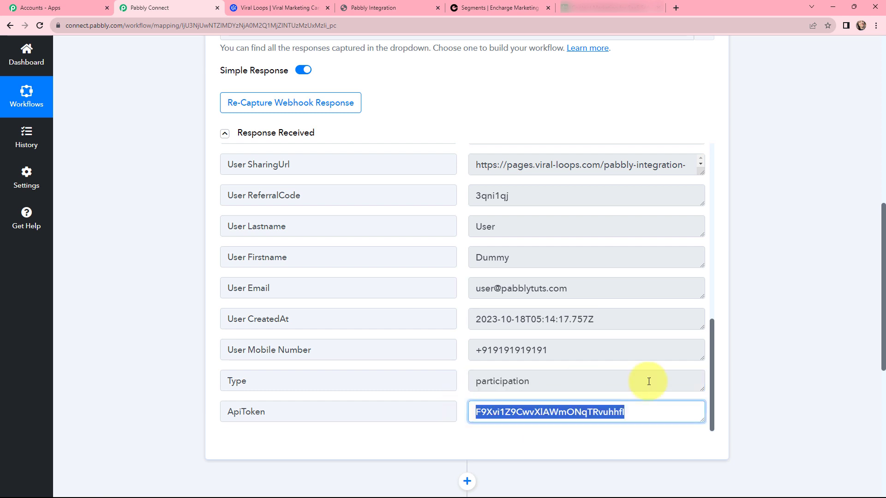
{"action": "left_click", "coordinate": [797, 349]}
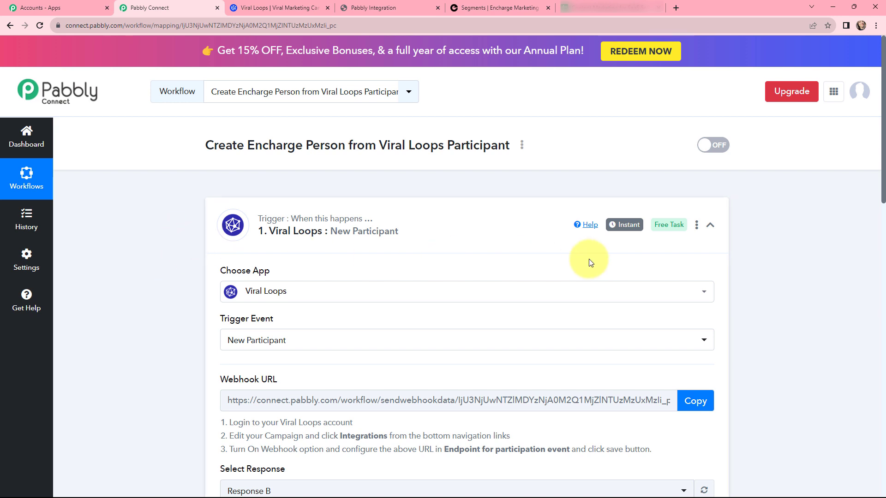
Add a new Encharge connection to the Add or Update Person action and authorize Pabbly Connect to access the account
{"action": "mouse_move", "coordinate": [617, 227]}
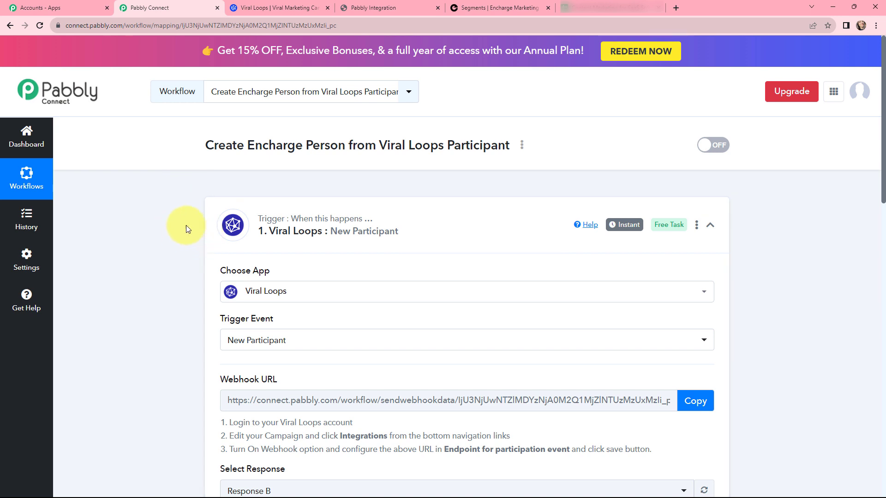
{"action": "left_click", "coordinate": [340, 325]}
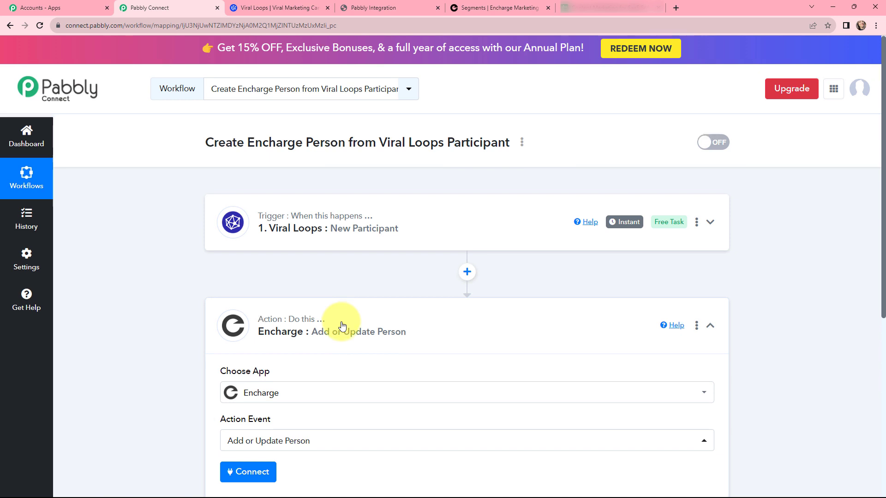
{"action": "scroll", "coordinate": [340, 321], "scroll_direction": "down", "scroll_amount": 1}
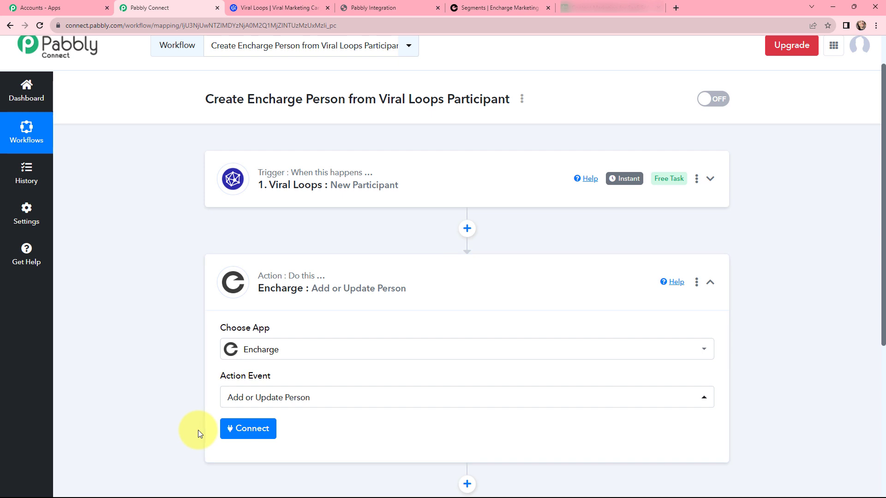
{"action": "left_click", "coordinate": [243, 430]}
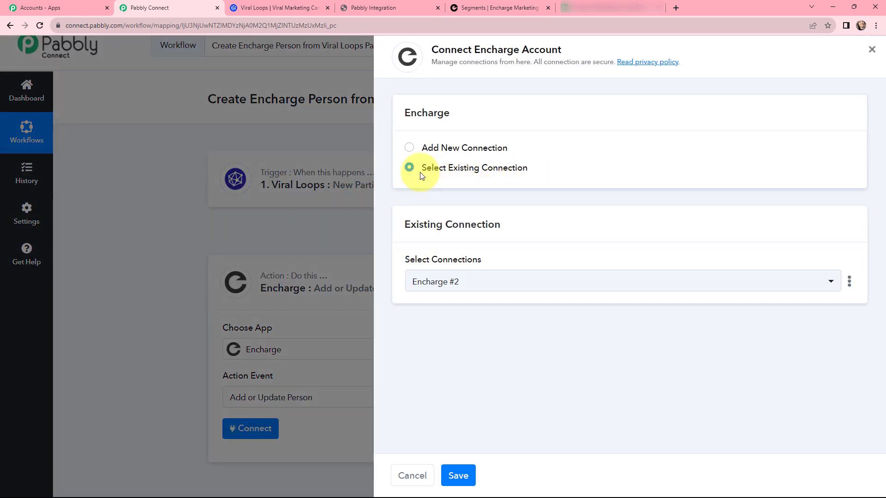
{"action": "left_click", "coordinate": [410, 148]}
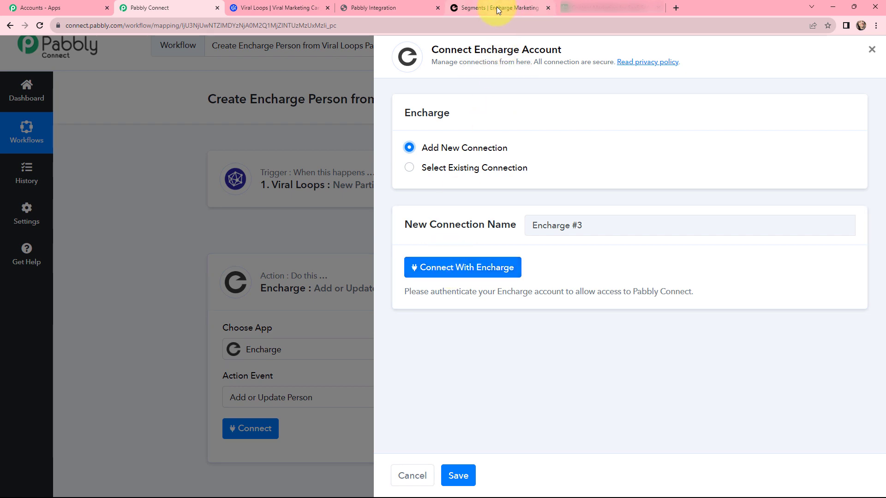
{"action": "left_click", "coordinate": [439, 273]}
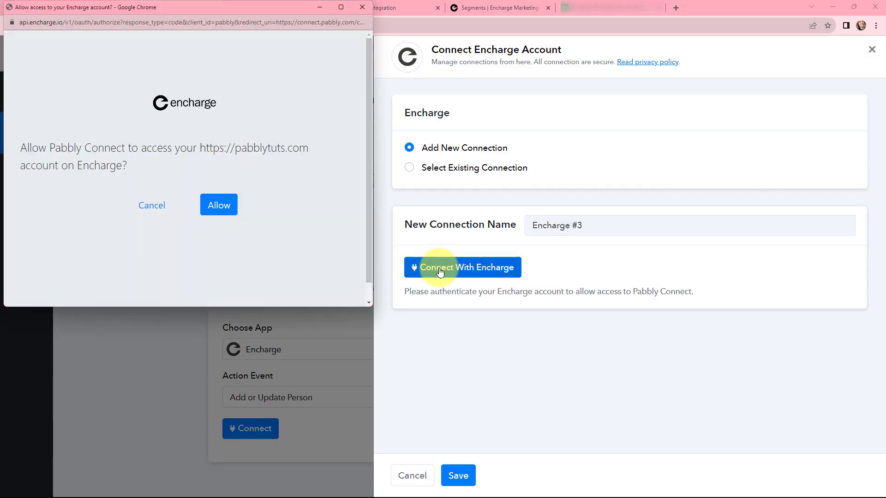
{"action": "left_click", "coordinate": [223, 205]}
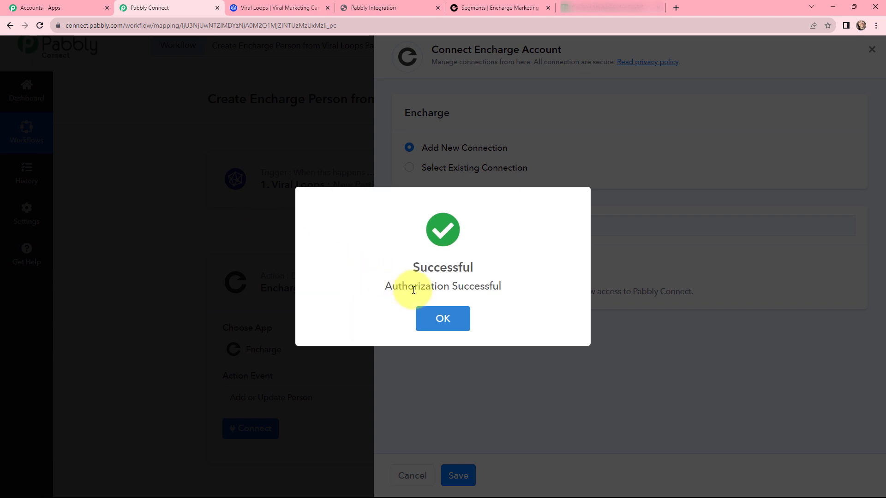
{"action": "left_click", "coordinate": [443, 316]}
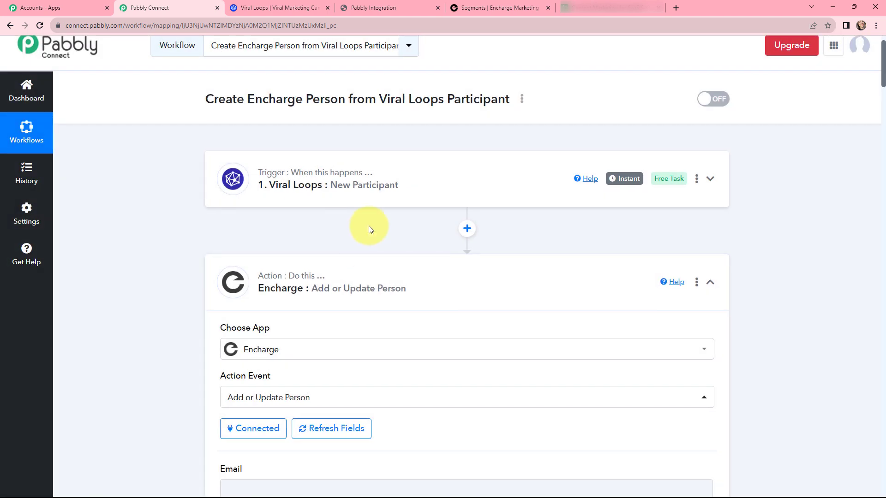
Map the Encharge Email field to the User Email value from the Viral Loops New Participant step
{"action": "scroll", "coordinate": [369, 226], "scroll_direction": "down", "scroll_amount": 3}
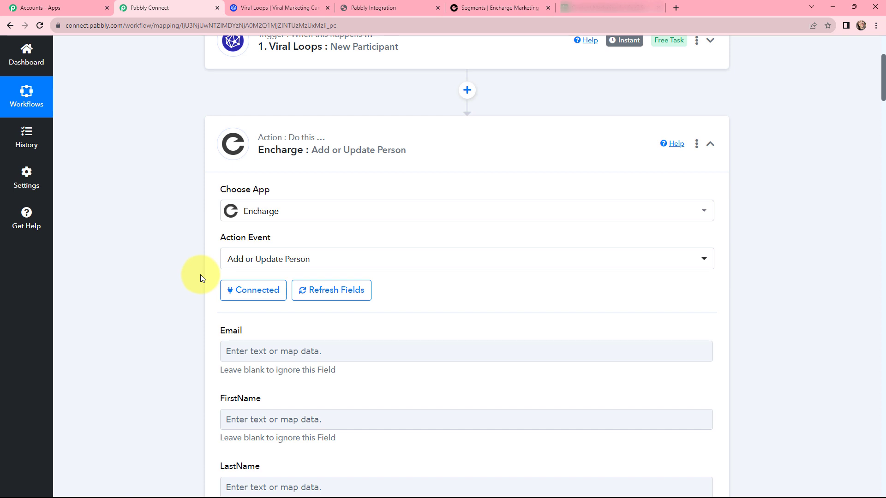
{"action": "scroll", "coordinate": [200, 275], "scroll_direction": "down", "scroll_amount": 3}
{"action": "scroll", "coordinate": [134, 387], "scroll_direction": "down", "scroll_amount": 1}
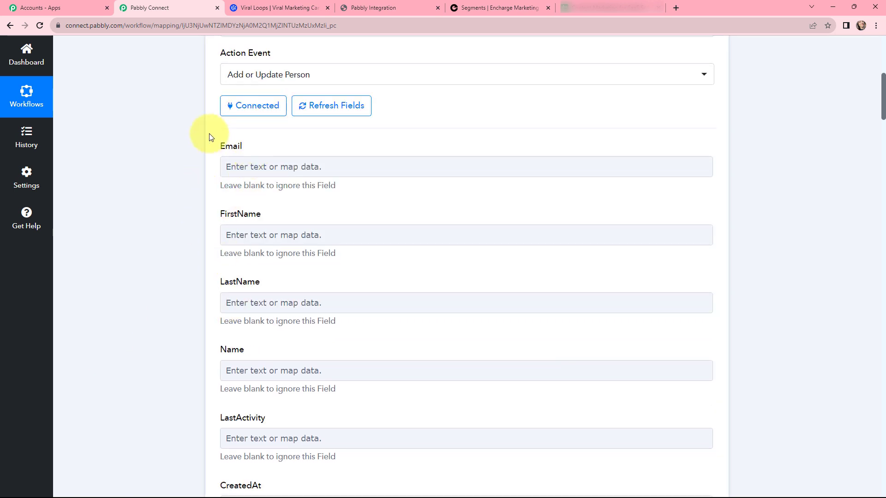
{"action": "left_click", "coordinate": [268, 166]}
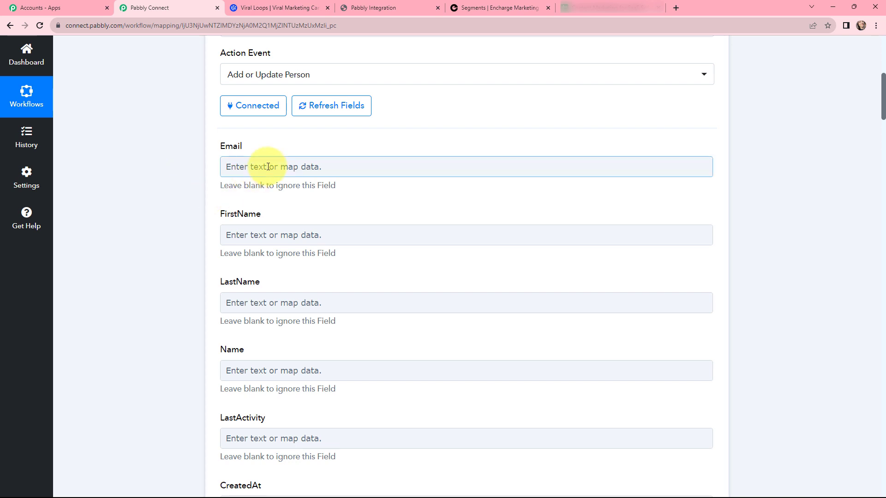
{"action": "left_click", "coordinate": [268, 167]}
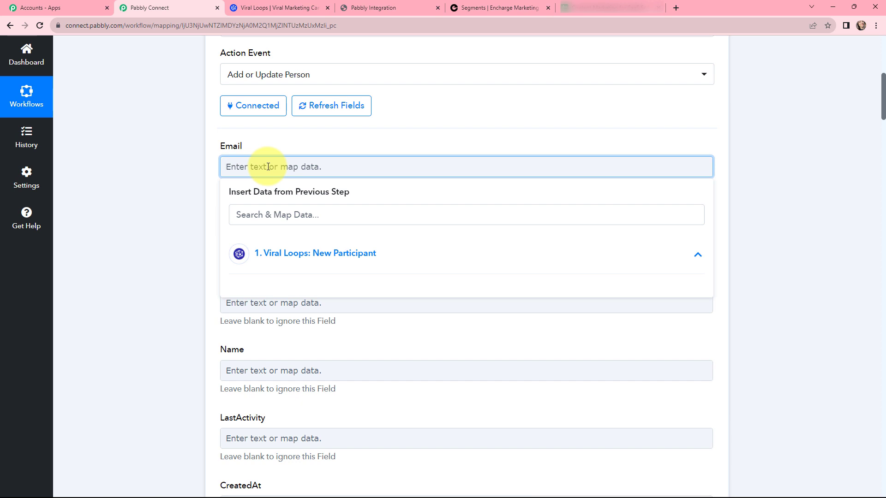
{"action": "left_click", "coordinate": [286, 256]}
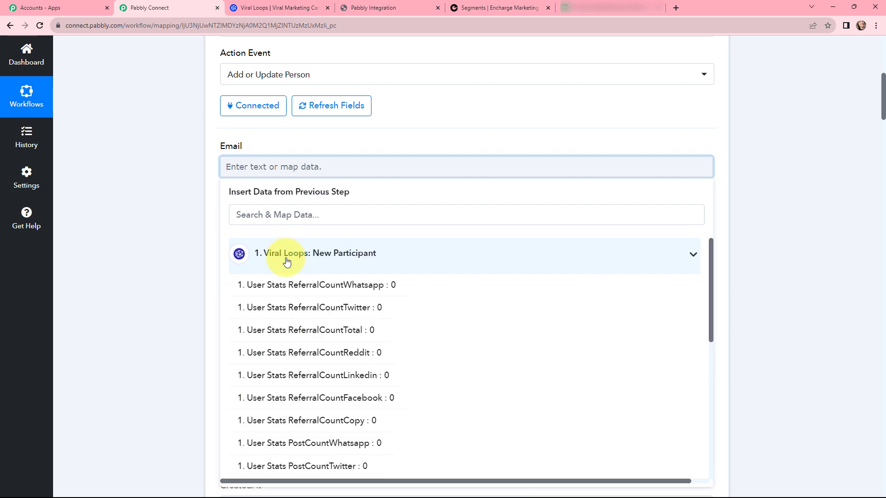
{"action": "left_click", "coordinate": [286, 213]}
{"action": "type", "text": "er Em"}
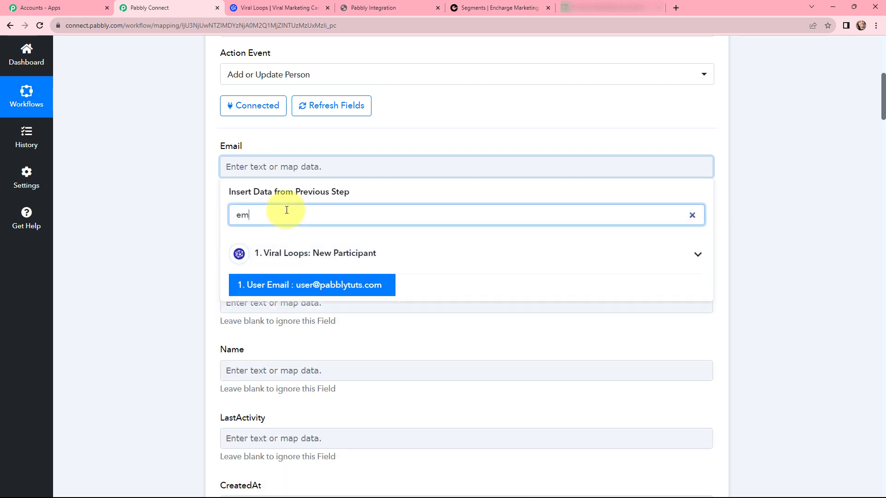
{"action": "left_click", "coordinate": [257, 283]}
{"action": "left_click", "coordinate": [148, 180]}
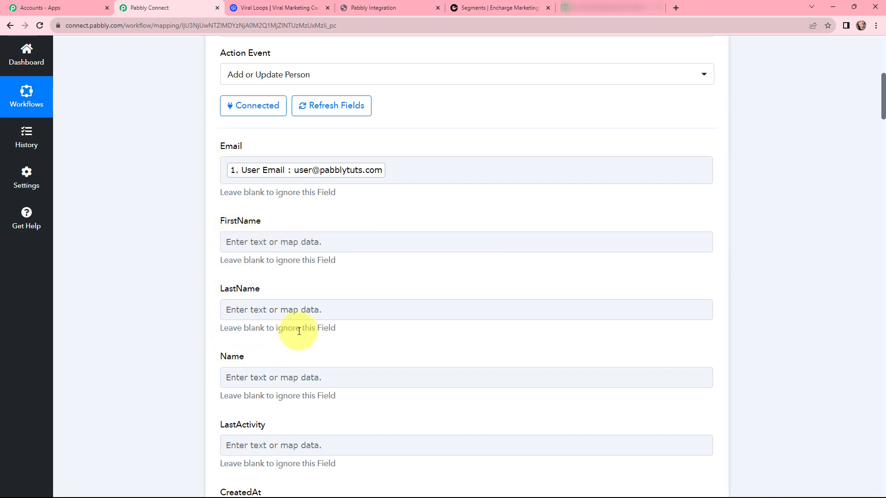
Map User Firstname from the Viral Loops New Participant step into the Encharge Name field
{"action": "scroll", "coordinate": [300, 328], "scroll_direction": "down", "scroll_amount": 1}
{"action": "left_click", "coordinate": [272, 333]}
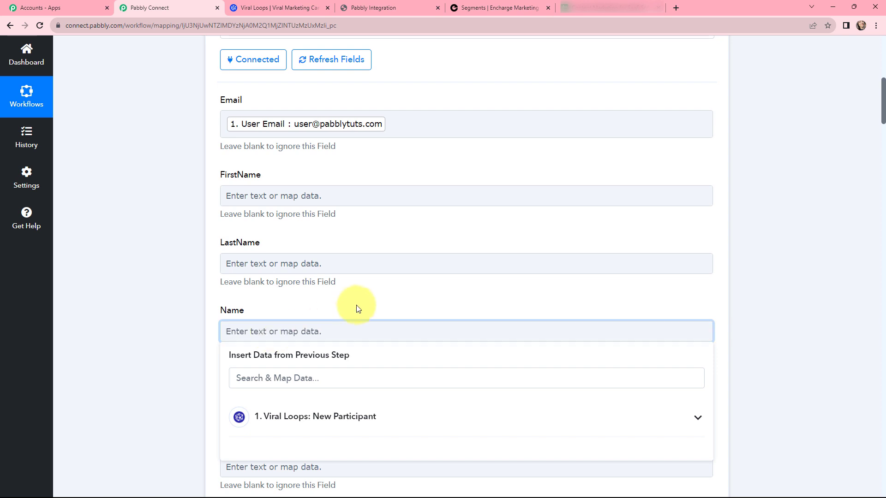
{"action": "left_click", "coordinate": [317, 417]}
{"action": "left_click", "coordinate": [320, 379]}
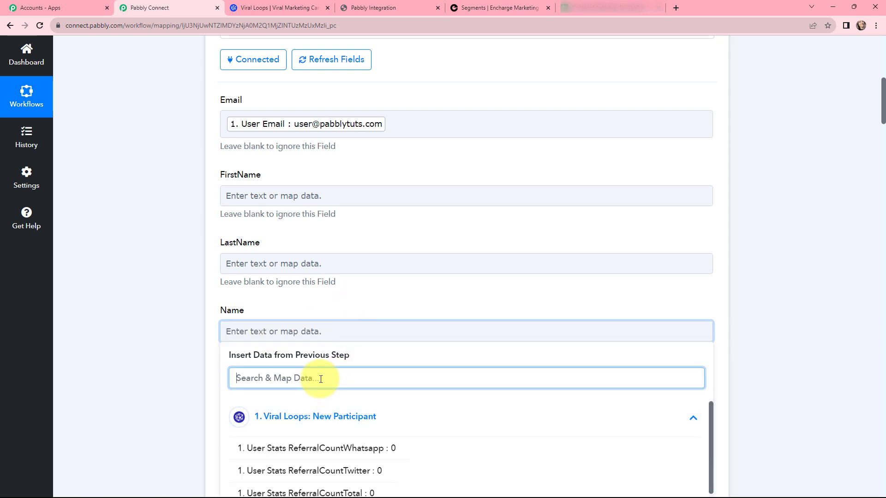
{"action": "type", "text": "fir"}
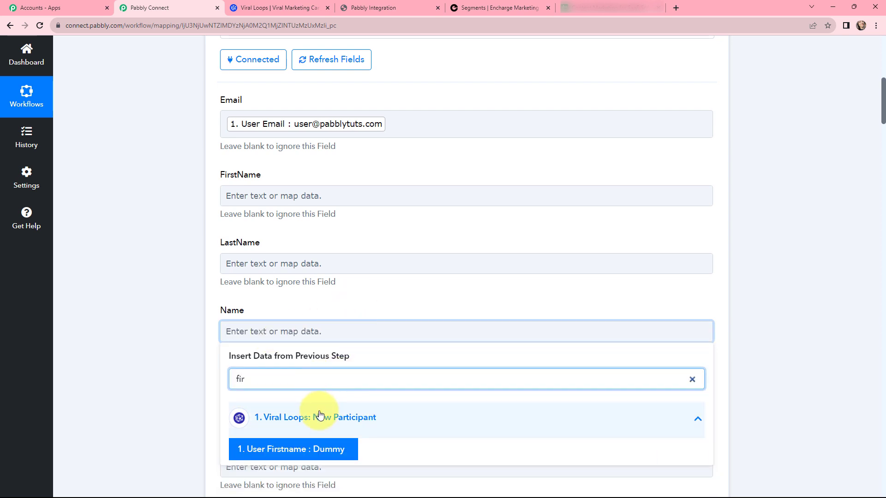
{"action": "left_click", "coordinate": [316, 450]}
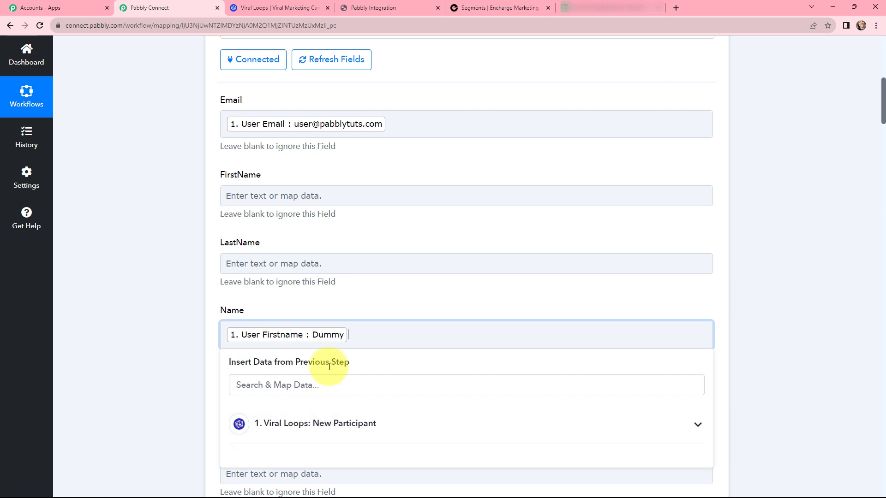
Add the User Lastname value from the Viral Loops New Participant step after the first name in the Name field
{"action": "left_click", "coordinate": [345, 420]}
{"action": "left_click", "coordinate": [352, 386]}
{"action": "type", "text": "las"}
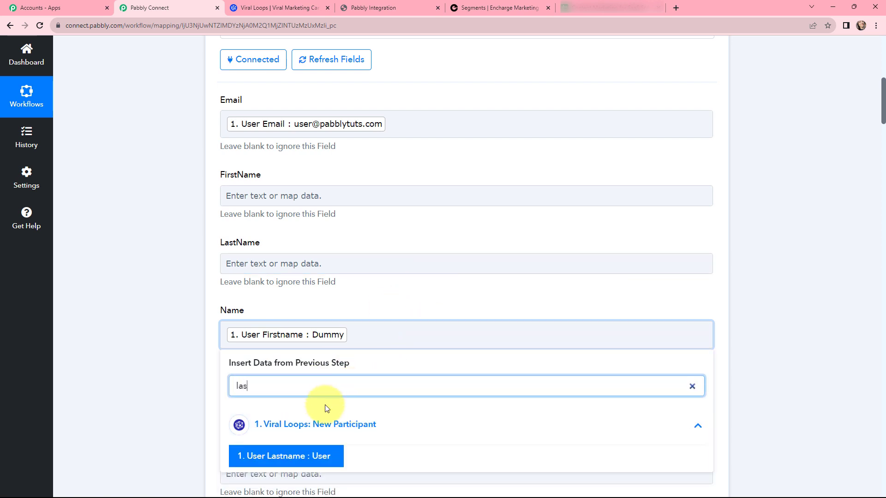
{"action": "left_click", "coordinate": [296, 457]}
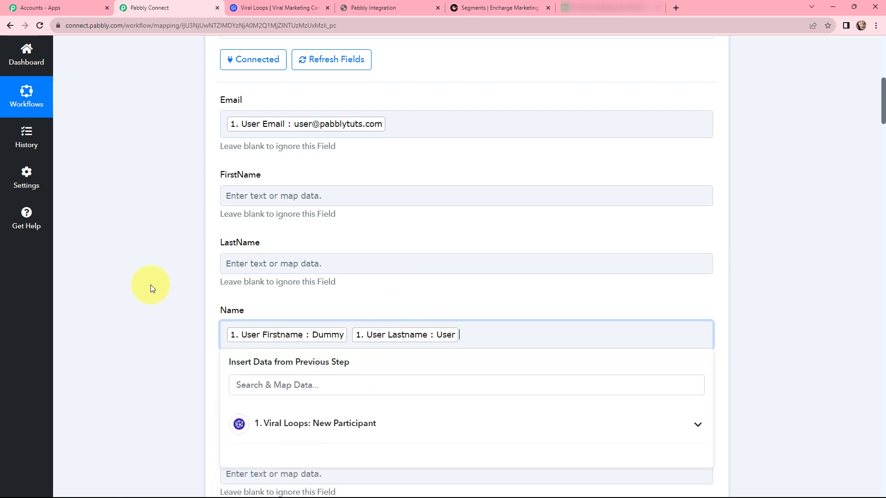
{"action": "left_click", "coordinate": [150, 284]}
Map the Encharge Phone field to the User Mobile Number value from the Viral Loops New Participant step
{"action": "scroll", "coordinate": [208, 141], "scroll_direction": "down", "scroll_amount": 1}
{"action": "scroll", "coordinate": [207, 141], "scroll_direction": "down", "scroll_amount": 10}
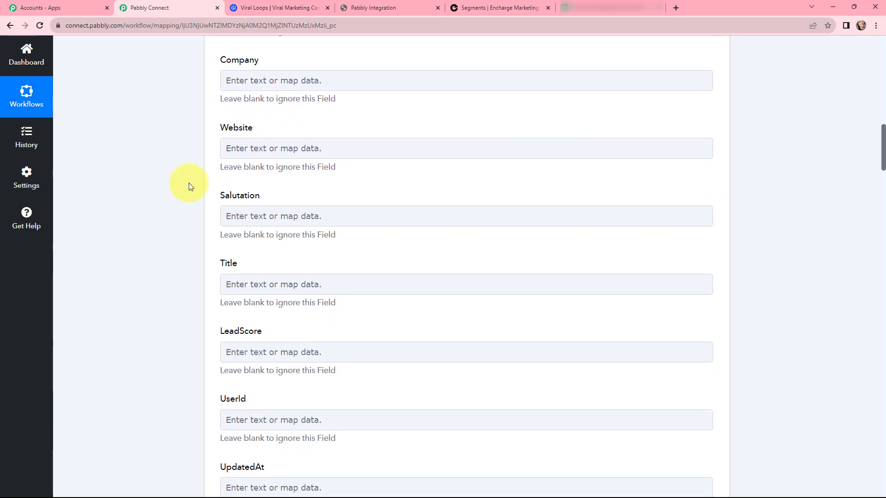
{"action": "scroll", "coordinate": [190, 182], "scroll_direction": "down", "scroll_amount": 7}
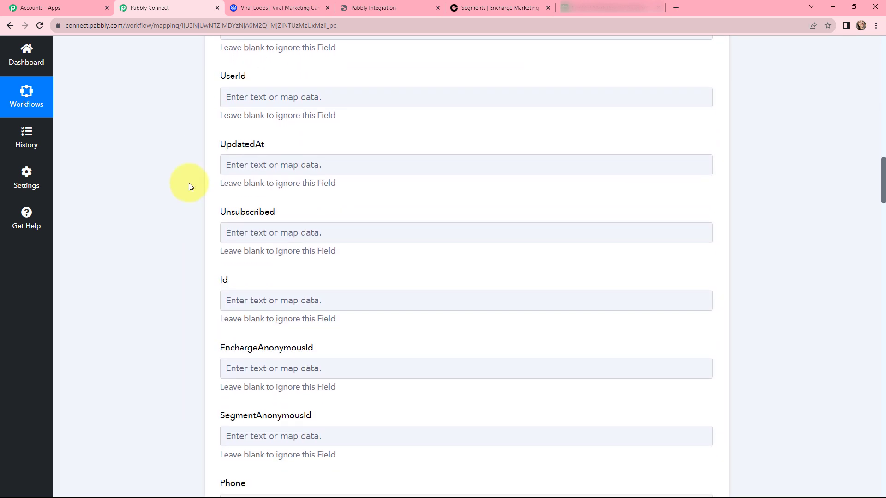
{"action": "scroll", "coordinate": [189, 183], "scroll_direction": "down", "scroll_amount": 6}
{"action": "left_click", "coordinate": [237, 227]}
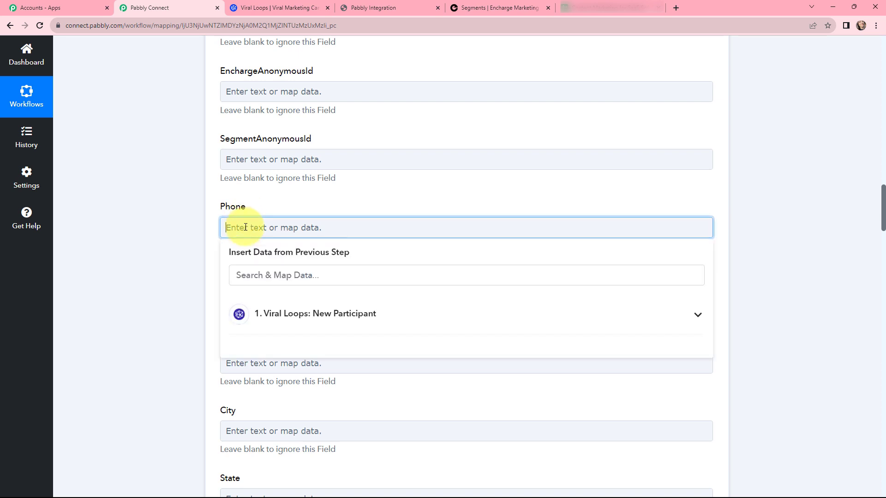
{"action": "left_click", "coordinate": [263, 313]}
{"action": "left_click", "coordinate": [285, 278]}
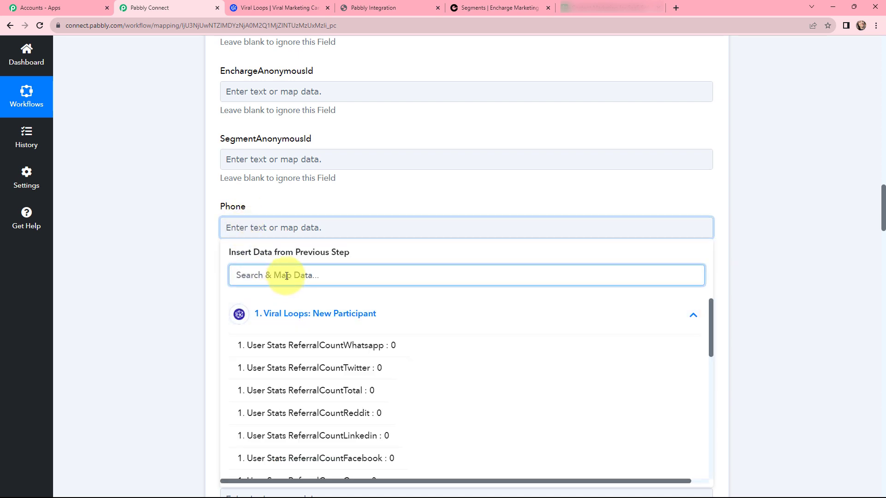
{"action": "type", "text": "+"}
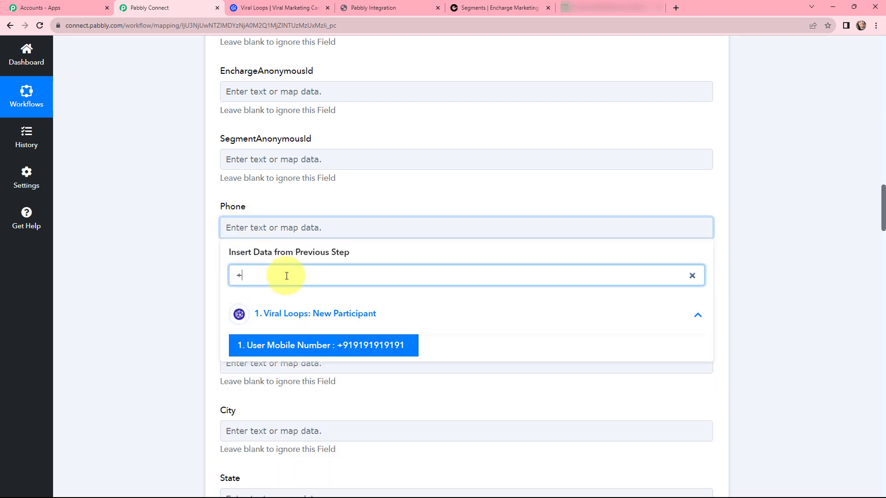
{"action": "left_click", "coordinate": [317, 349]}
{"action": "left_click", "coordinate": [161, 265]}
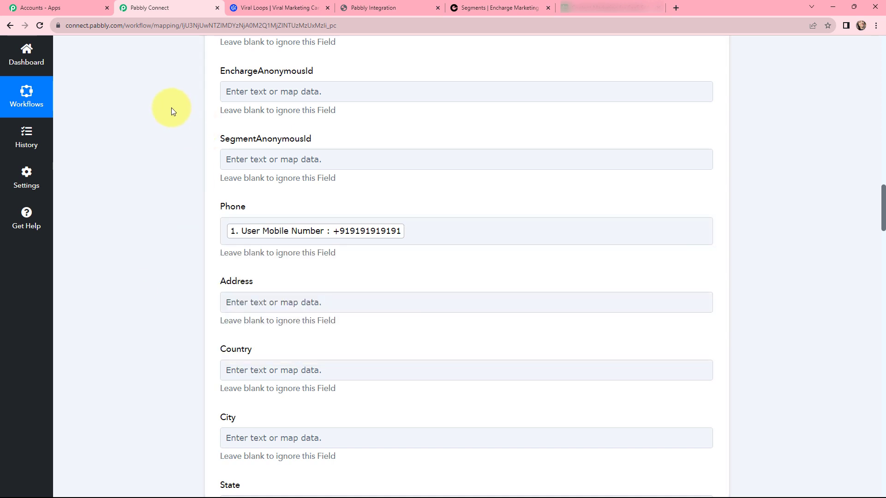
Leave the remaining Encharge fields blank, then save the Add or Update Person action and send a test request
{"action": "scroll", "coordinate": [172, 111], "scroll_direction": "down", "scroll_amount": 4}
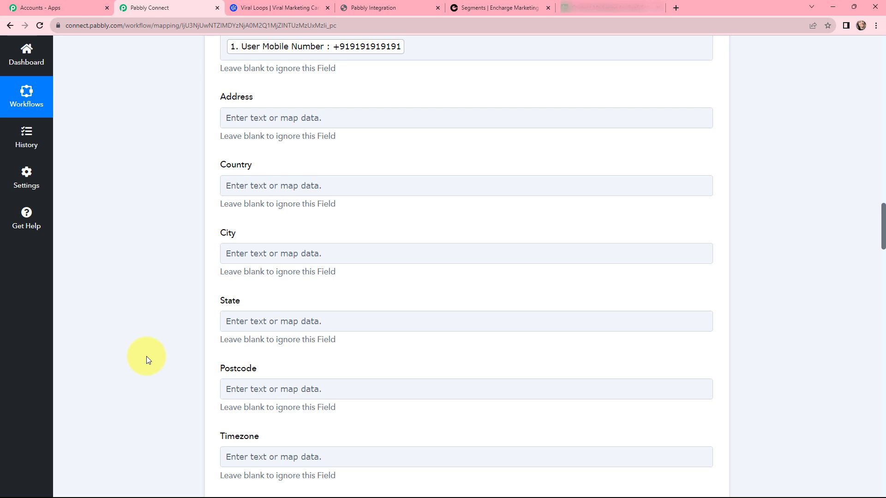
{"action": "scroll", "coordinate": [187, 220], "scroll_direction": "down", "scroll_amount": 20}
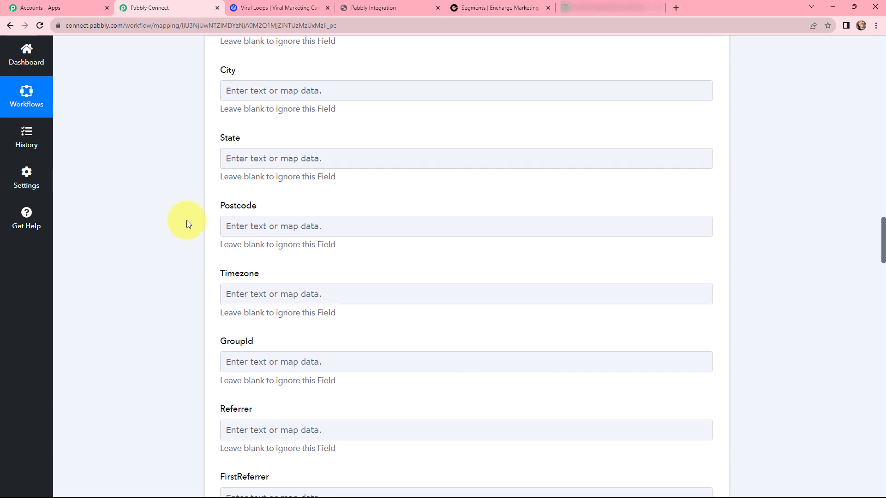
{"action": "mouse_move", "coordinate": [230, 372]}
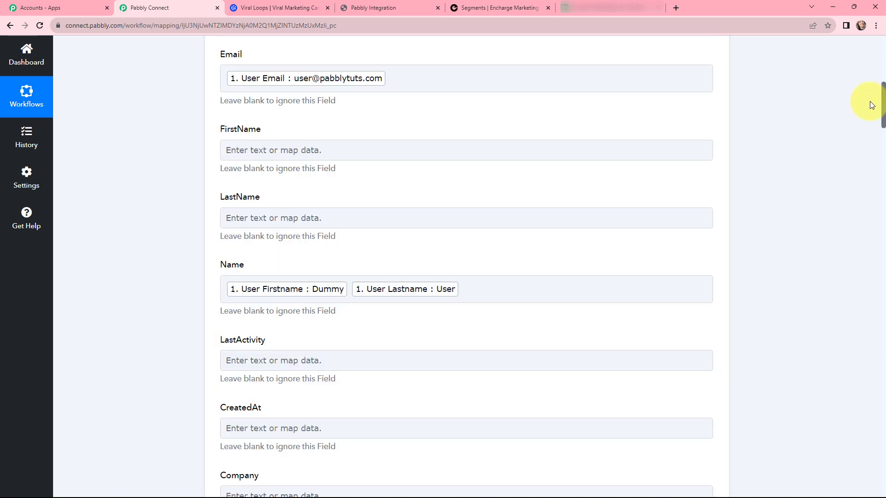
{"action": "left_click_drag", "start_coordinate": [876, 95], "coordinate": [875, 484]}
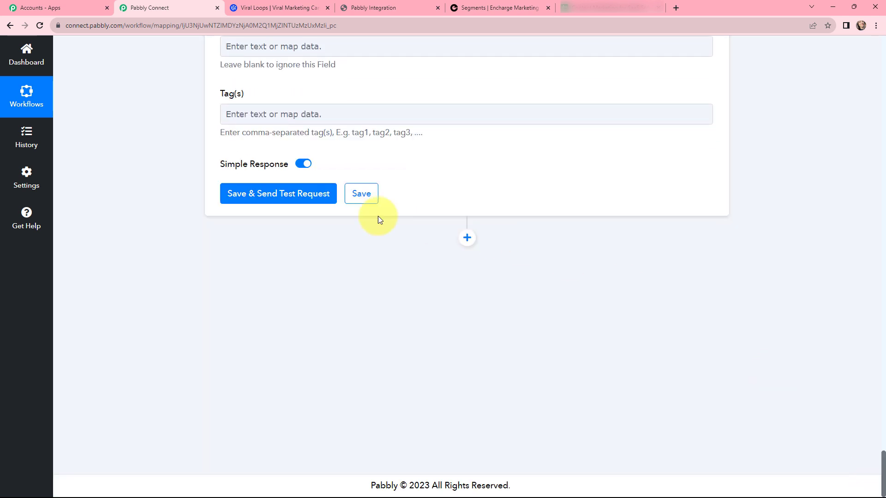
{"action": "left_click", "coordinate": [277, 195]}
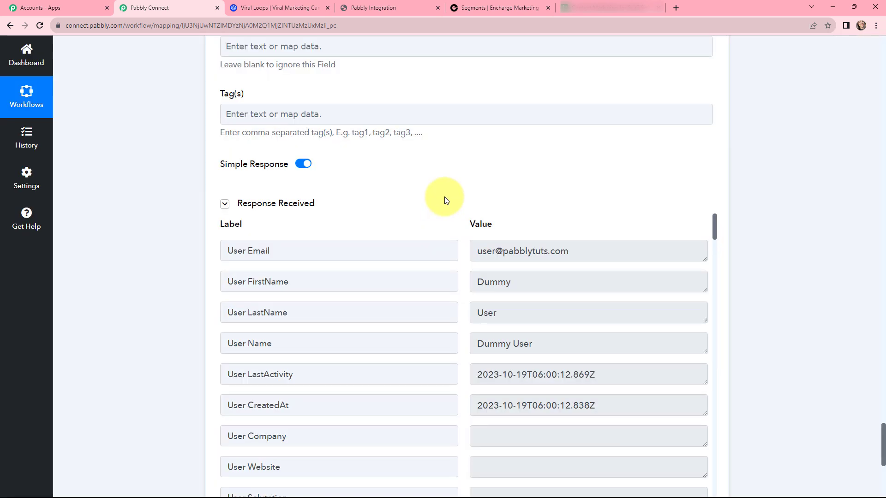
Examine the received Encharge response, checking the person's email, first name, last name, full name, creation date and phone number
{"action": "left_click", "coordinate": [579, 251]}
{"action": "left_click_drag", "start_coordinate": [580, 251], "coordinate": [477, 254]}
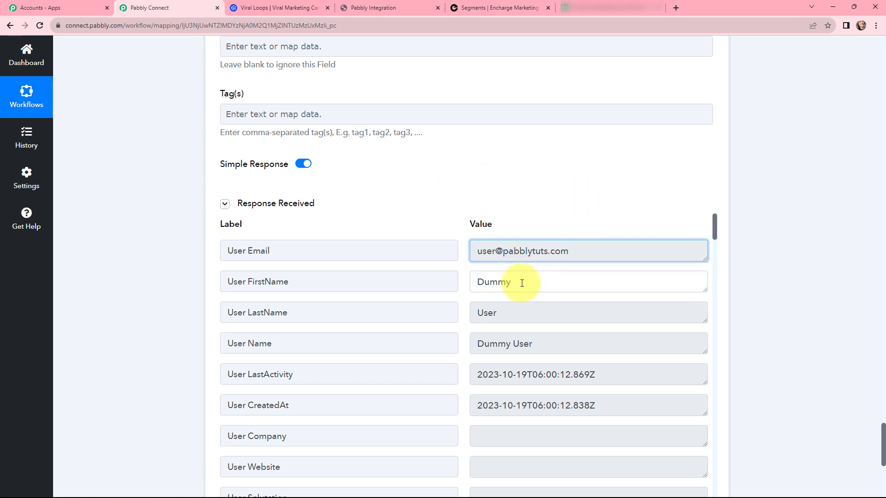
{"action": "left_click_drag", "start_coordinate": [521, 284], "coordinate": [469, 285]}
{"action": "left_click_drag", "start_coordinate": [501, 313], "coordinate": [474, 375]}
{"action": "left_click", "coordinate": [540, 342]}
{"action": "left_click_drag", "start_coordinate": [615, 410], "coordinate": [469, 398]}
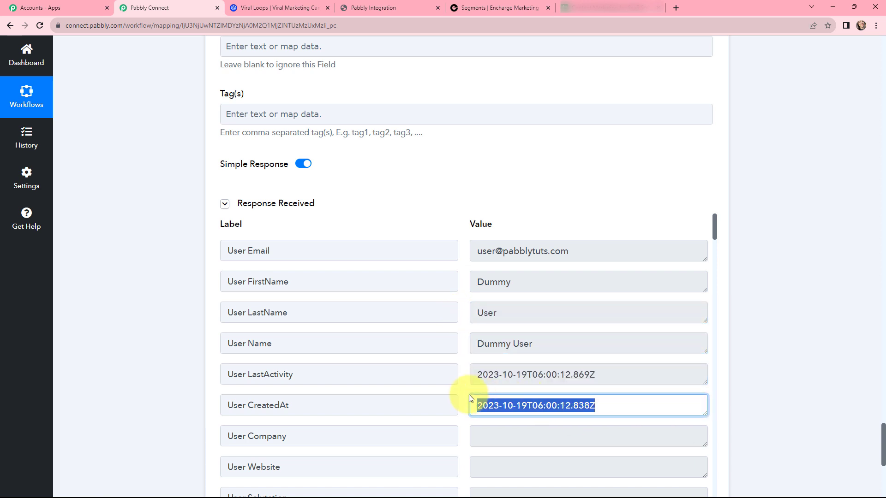
{"action": "left_click_drag", "start_coordinate": [715, 228], "coordinate": [721, 415]}
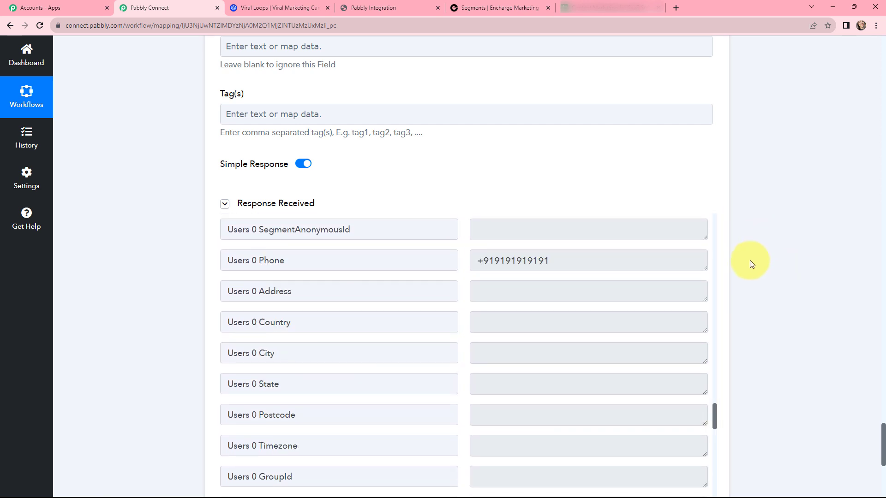
Switch to Encharge and reload the All People list to check for the newly added person
{"action": "left_click", "coordinate": [495, 5]}
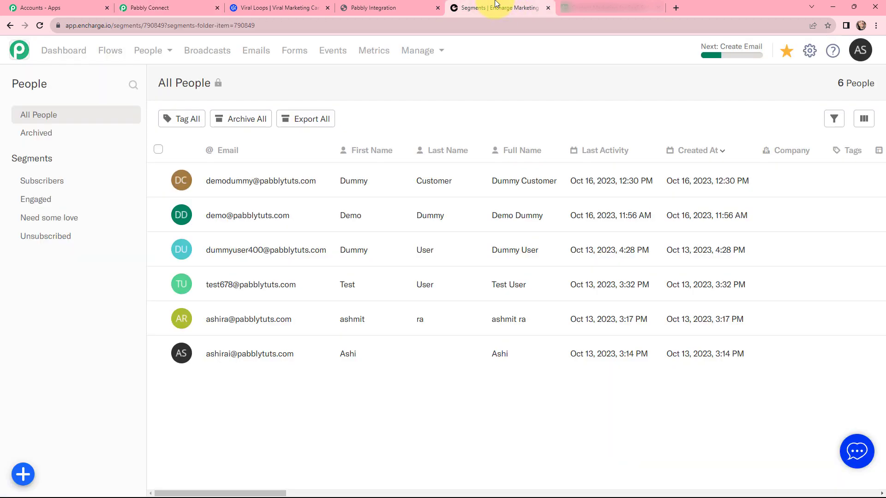
{"action": "left_click", "coordinate": [40, 26]}
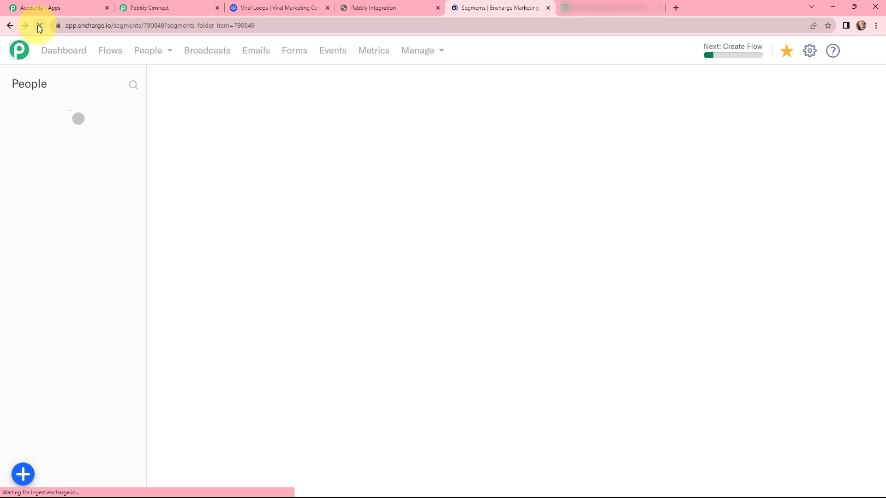
{"action": "left_click", "coordinate": [157, 53]}
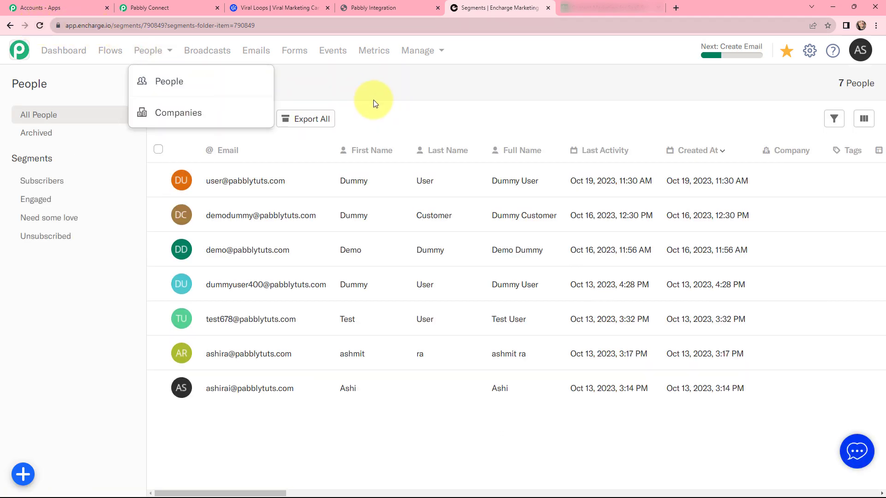